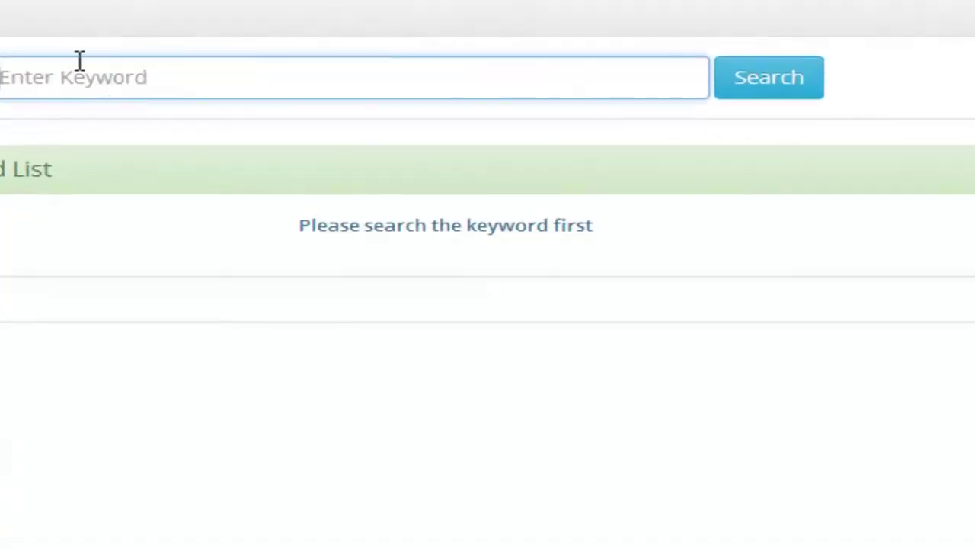
# Step: Search keywords for 'fat loss' and tick fat loss, 4 idiots, factor, supplements, diet and Weight loss
pyautogui.write('fat ')
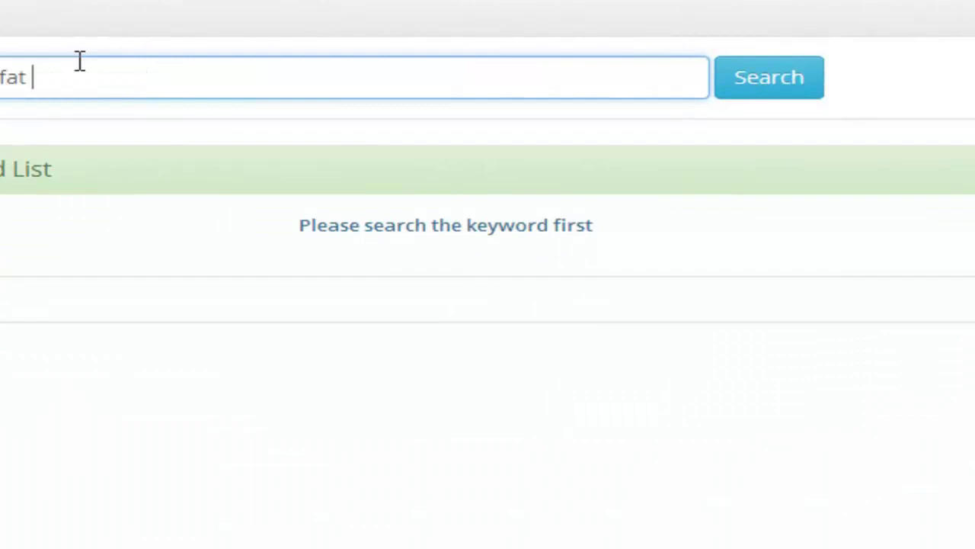
pyautogui.write('loss')
pyautogui.click(764, 91)
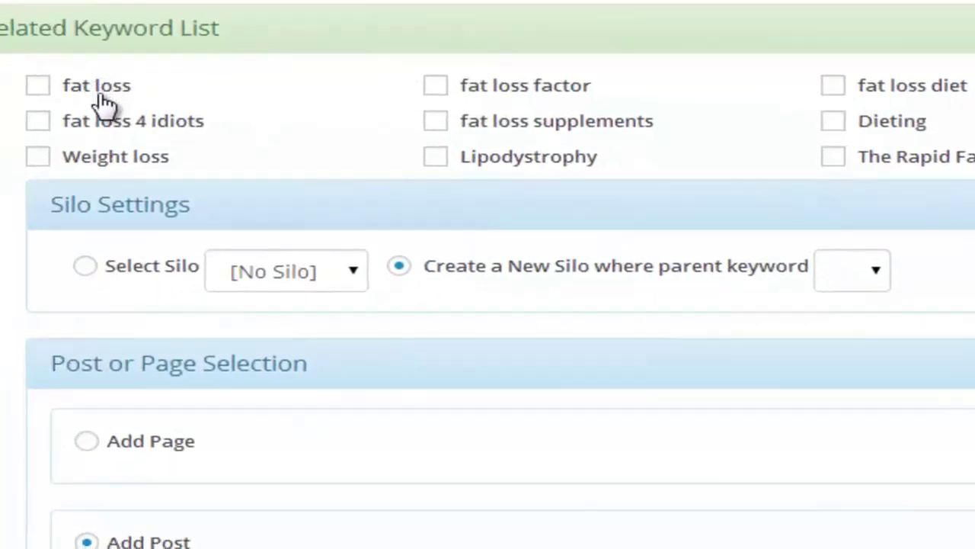
pyautogui.click(102, 96)
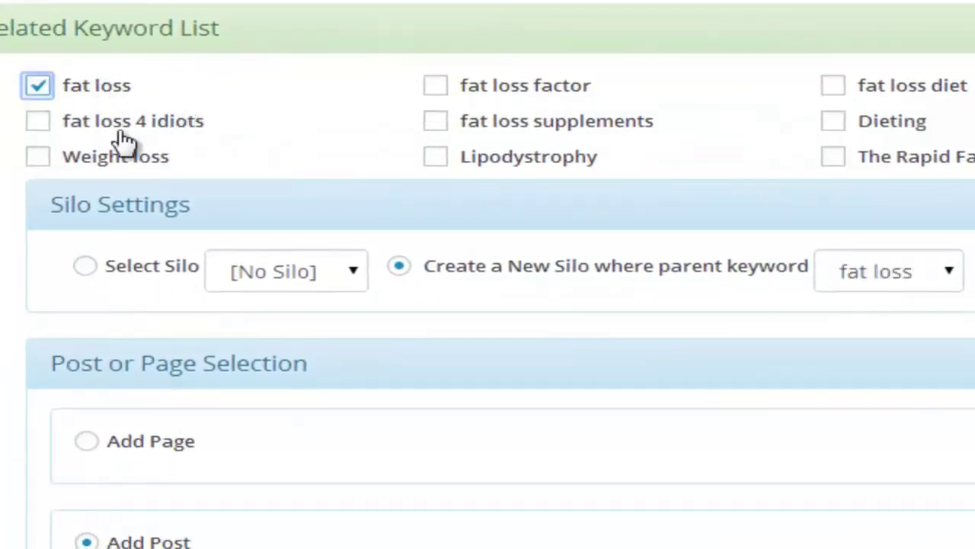
pyautogui.click(121, 136)
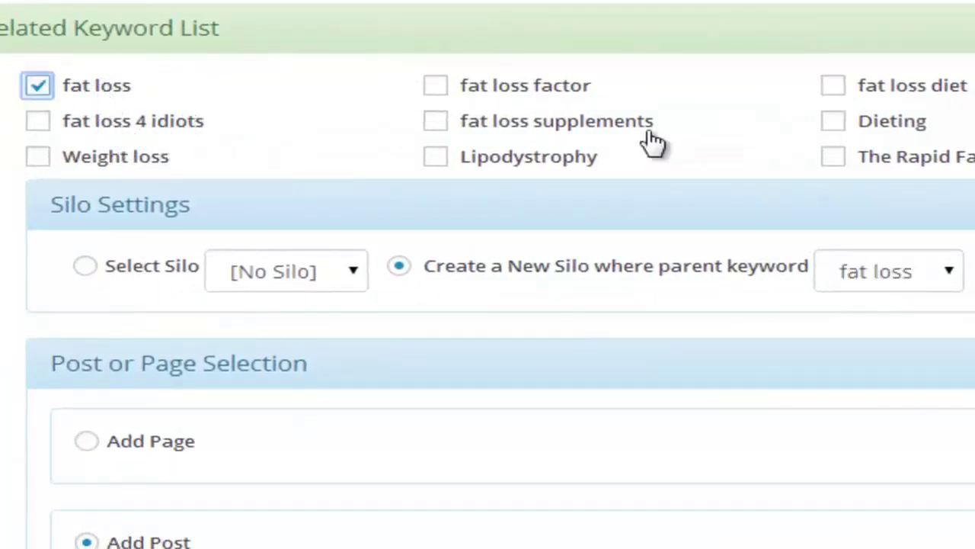
pyautogui.click(559, 93)
pyautogui.click(561, 134)
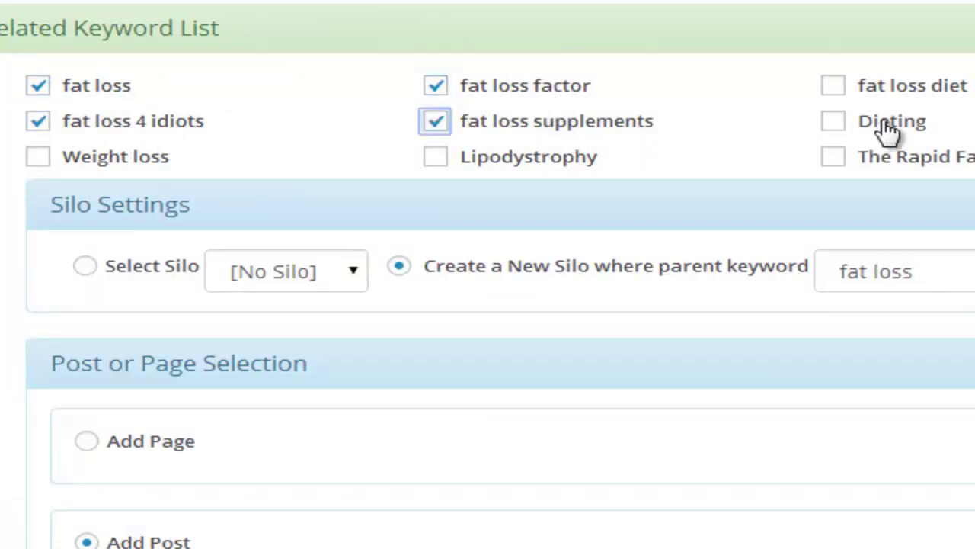
pyautogui.click(844, 97)
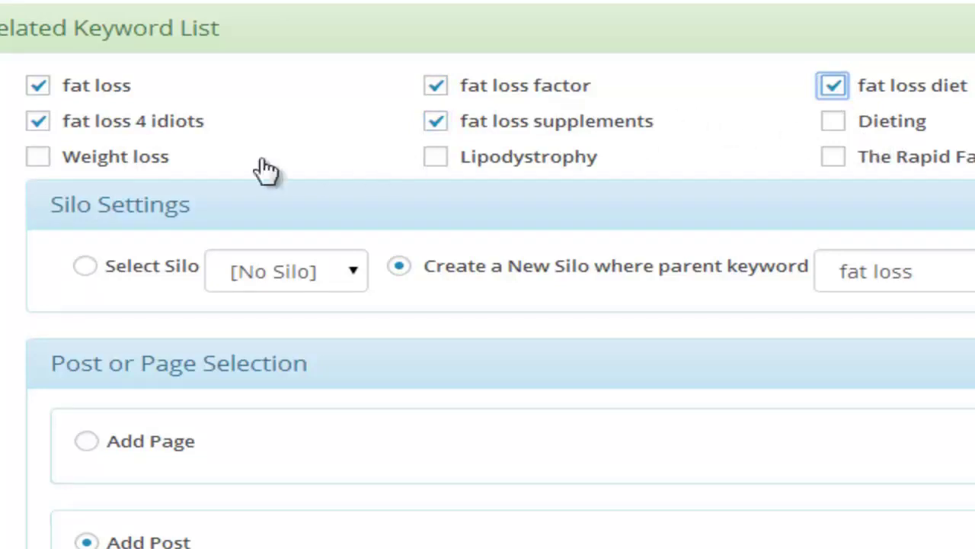
pyautogui.click(95, 158)
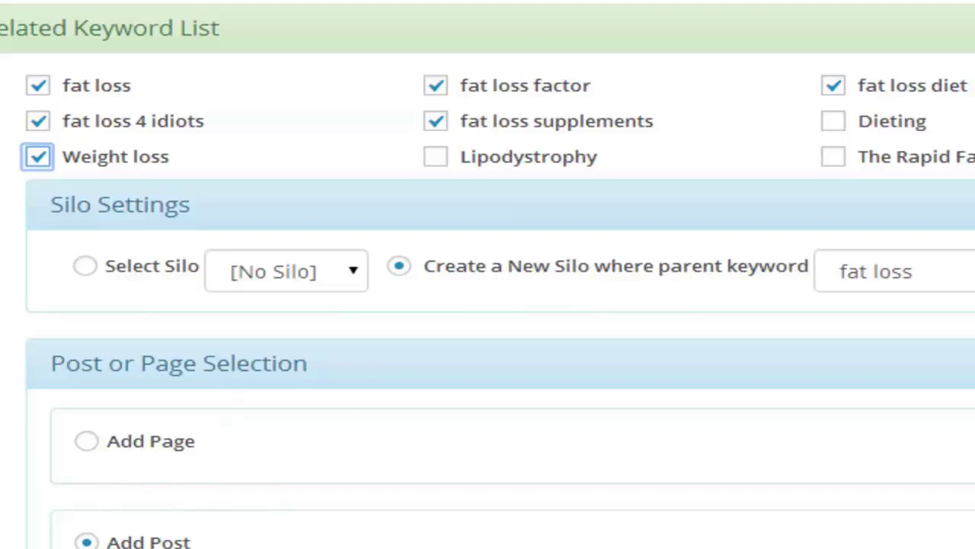
# Step: Process the fat-loss silo, adding its posts to the Primary Menu
pyautogui.scroll(-2, 272, 468)
pyautogui.scroll(-2, 456, 486)
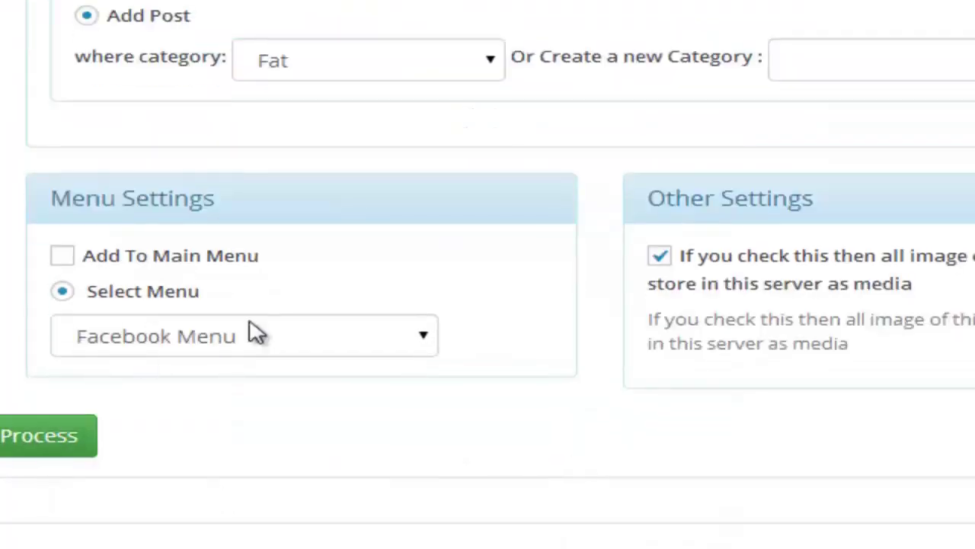
pyautogui.click(254, 342)
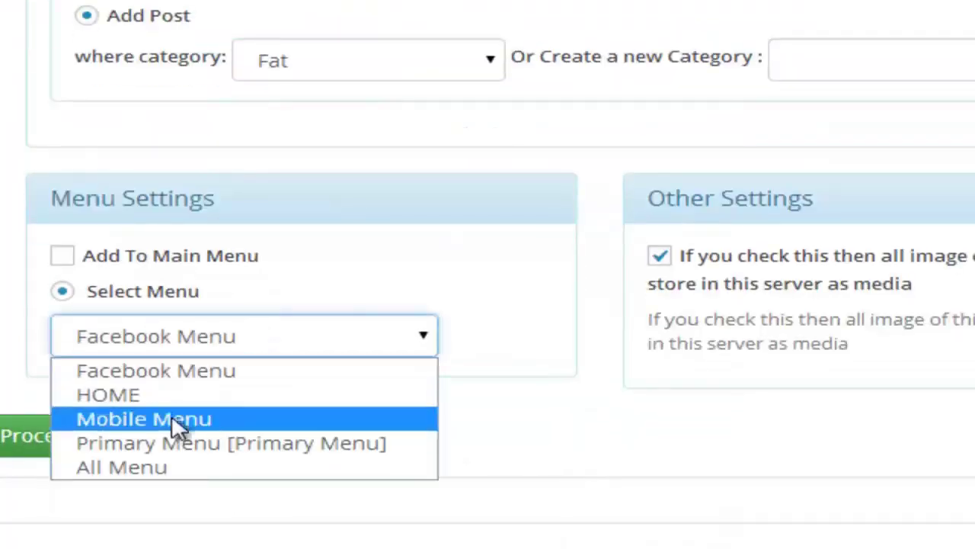
pyautogui.click(172, 446)
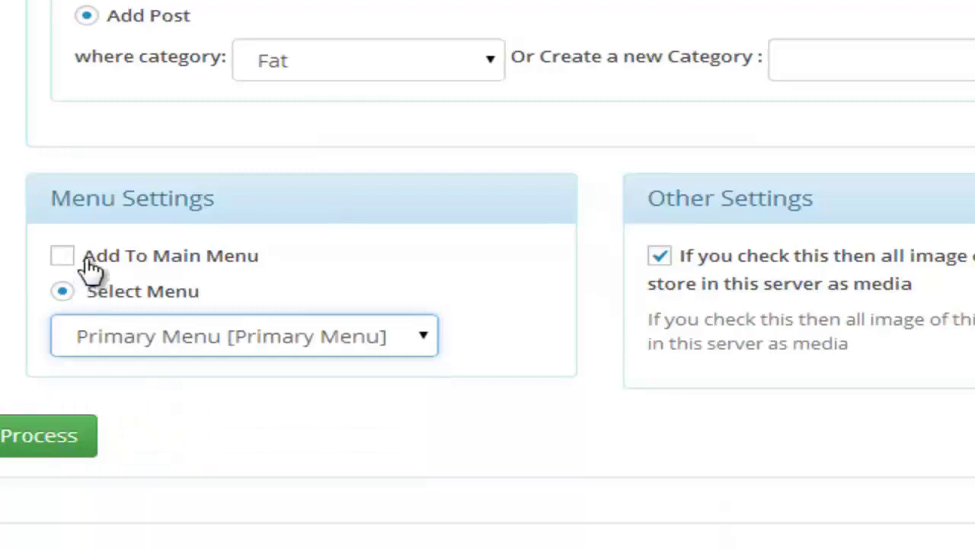
pyautogui.click(73, 256)
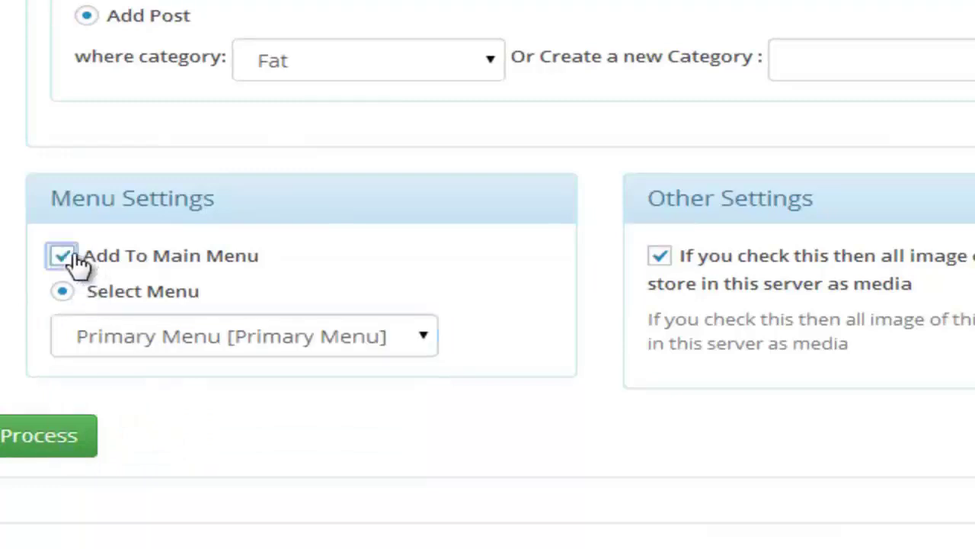
pyautogui.click(67, 436)
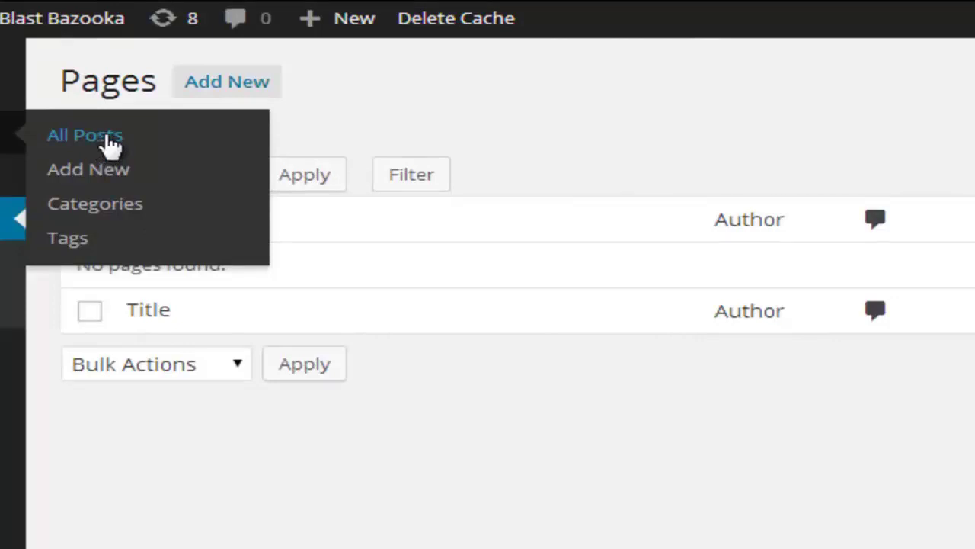
# Step: From All Posts, view the Weight Loss post on the blog and scroll through it
pyautogui.click(109, 137)
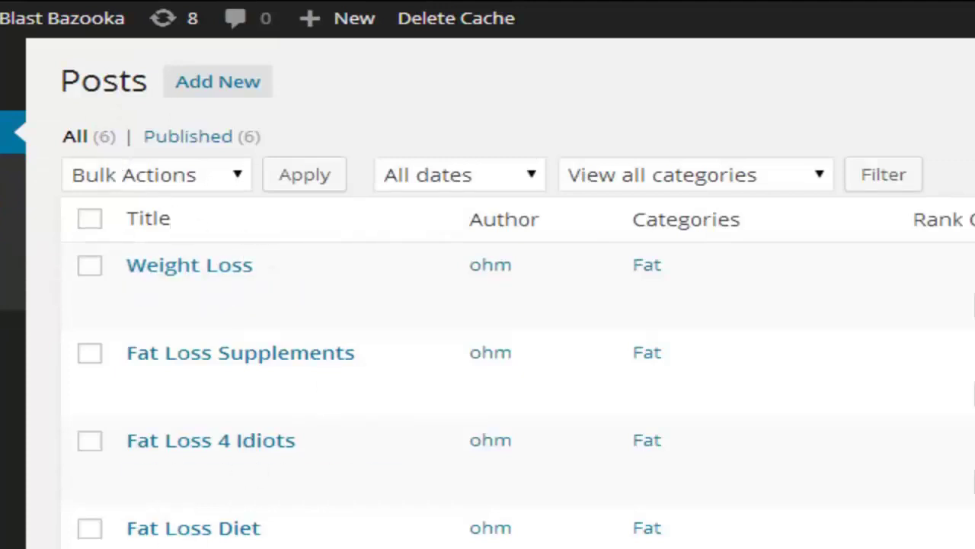
pyautogui.moveTo(533, 282)
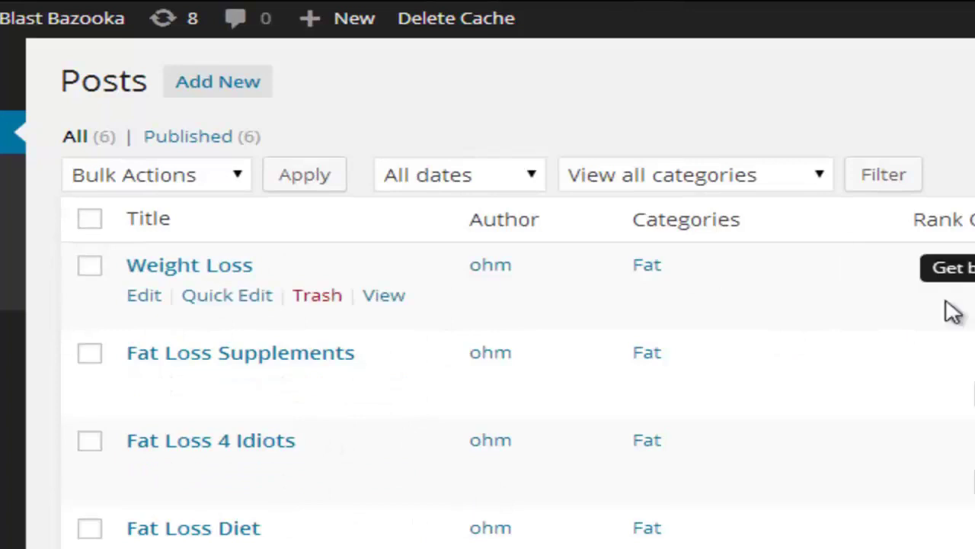
pyautogui.click(61, 18)
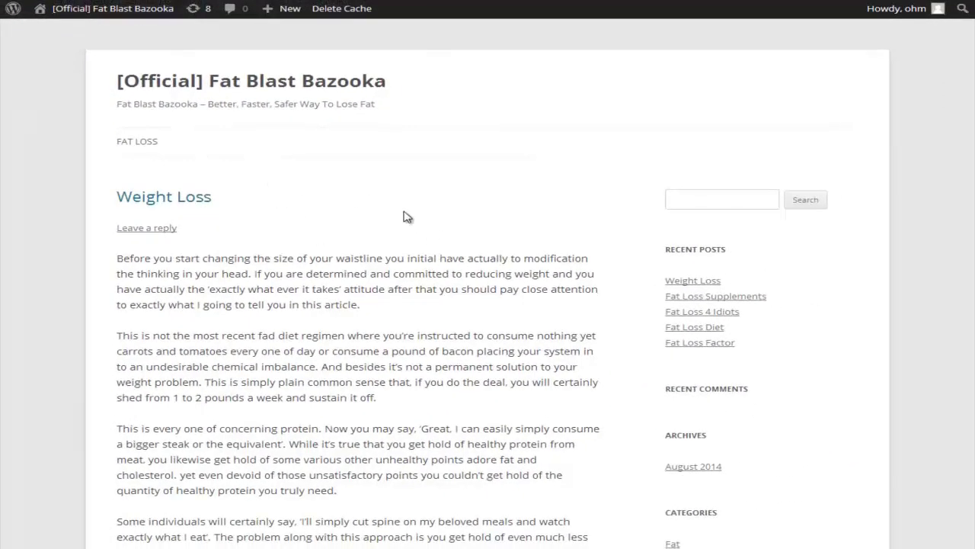
pyautogui.scroll(-3, 256, 222)
pyautogui.scroll(-4, 251, 228)
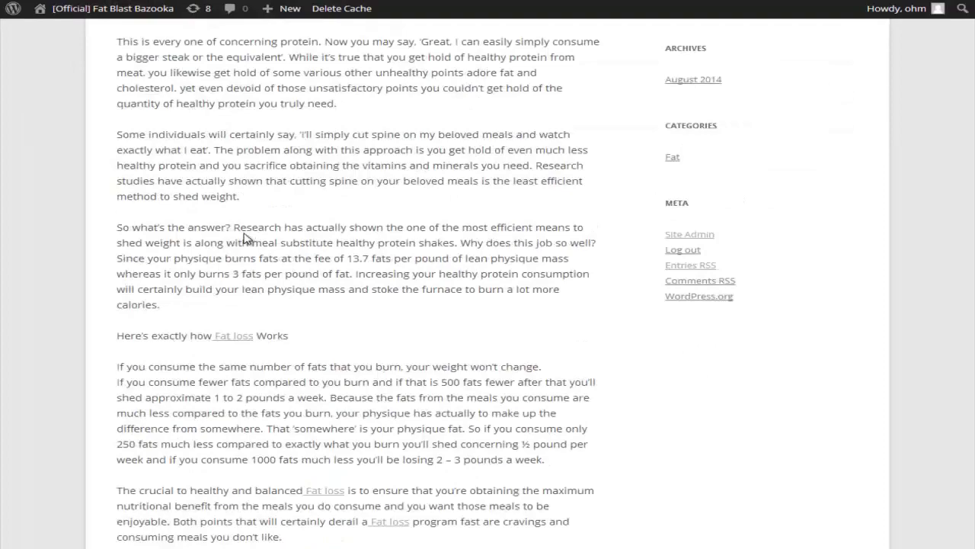
pyautogui.scroll(-4, 252, 230)
pyautogui.scroll(3, 254, 230)
pyautogui.scroll(3, 254, 229)
pyautogui.scroll(4, 256, 229)
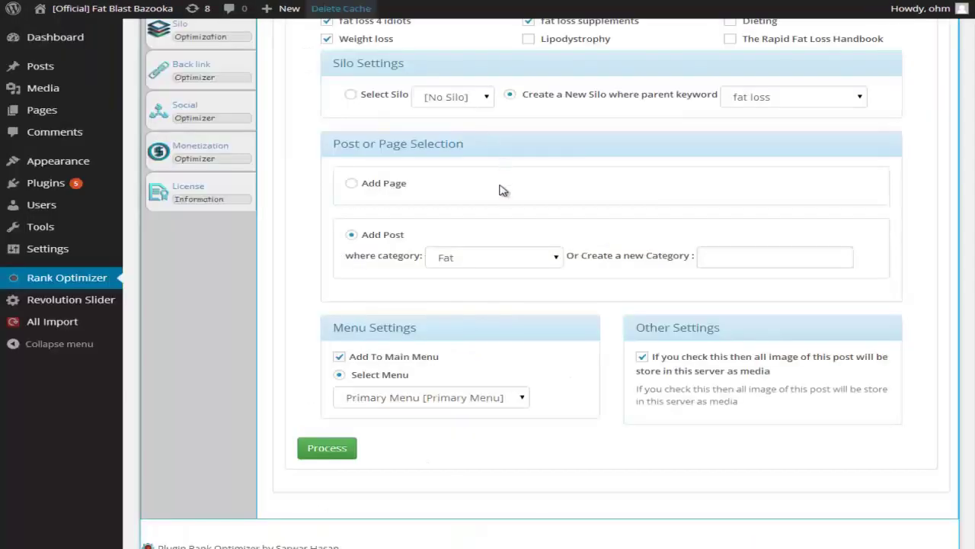
# Step: In the RSS Feed settings, search feeds for 'fat loss' and add the second result
pyautogui.scroll(5, 236, 168)
pyautogui.click(234, 169)
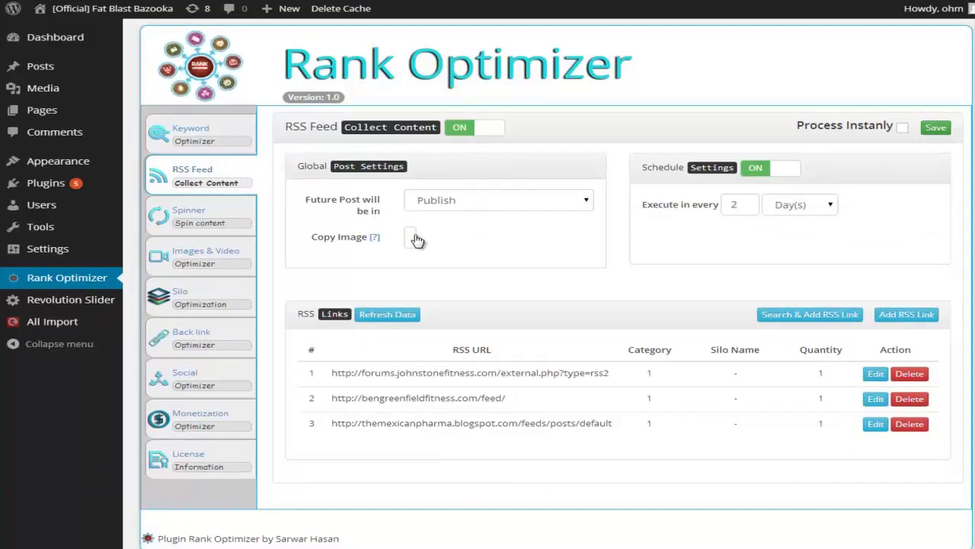
pyautogui.click(793, 314)
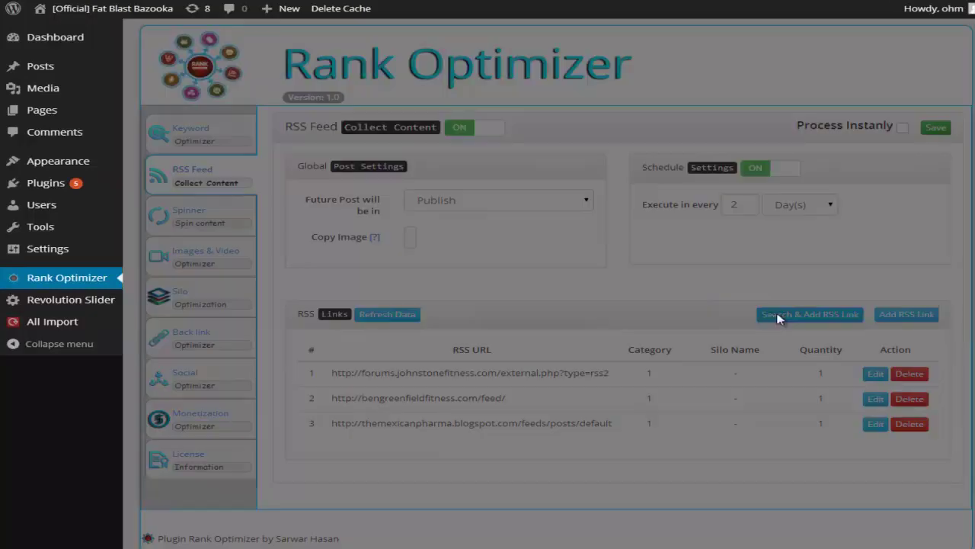
pyautogui.click(336, 48)
pyautogui.write('fat loss')
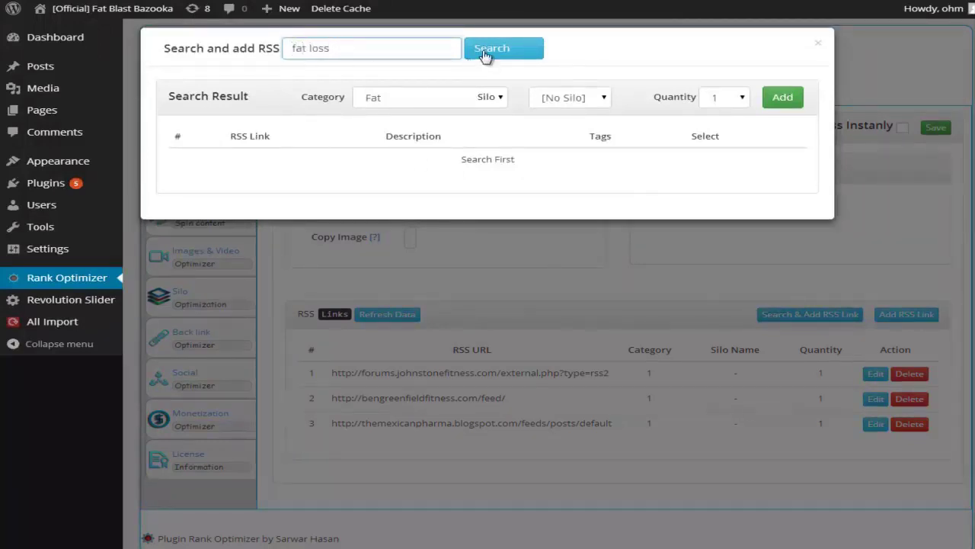
pyautogui.click(482, 55)
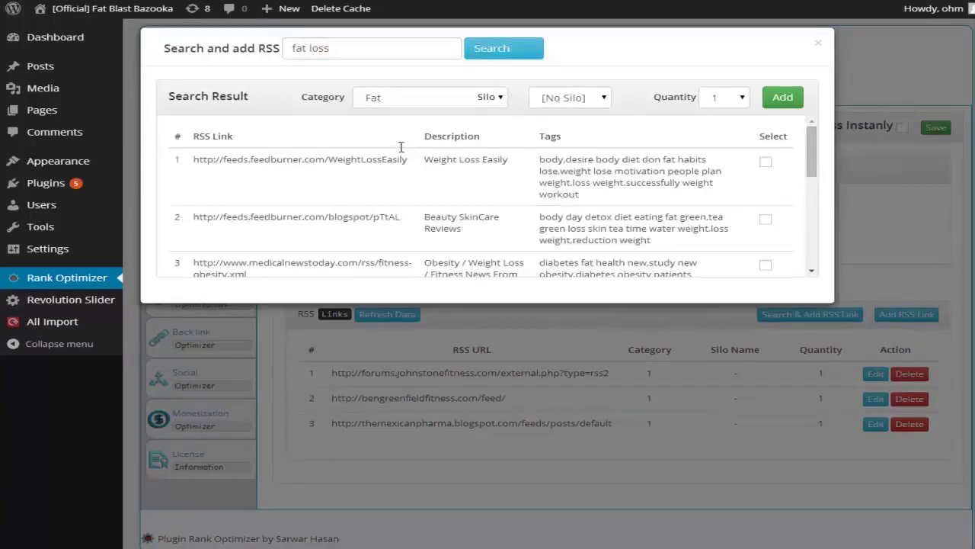
pyautogui.scroll(-1, 401, 147)
pyautogui.click(766, 155)
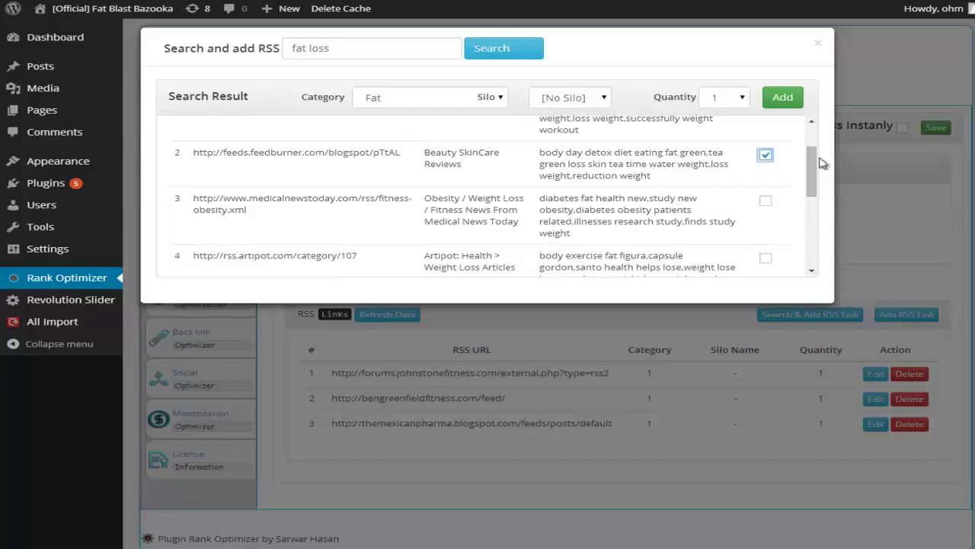
pyautogui.click(791, 94)
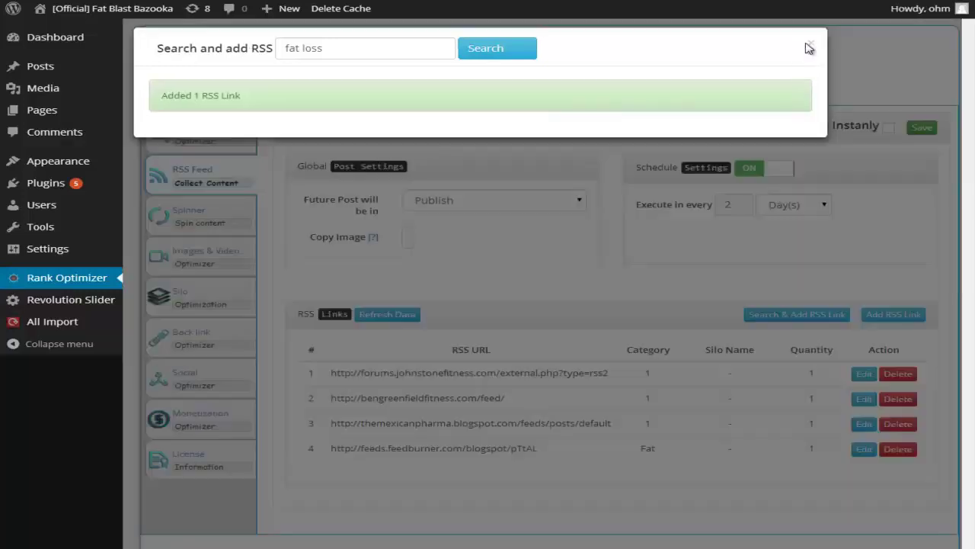
# Step: Close the feed search, keep the interval in days, tick Process Instantly and save
pyautogui.click(817, 42)
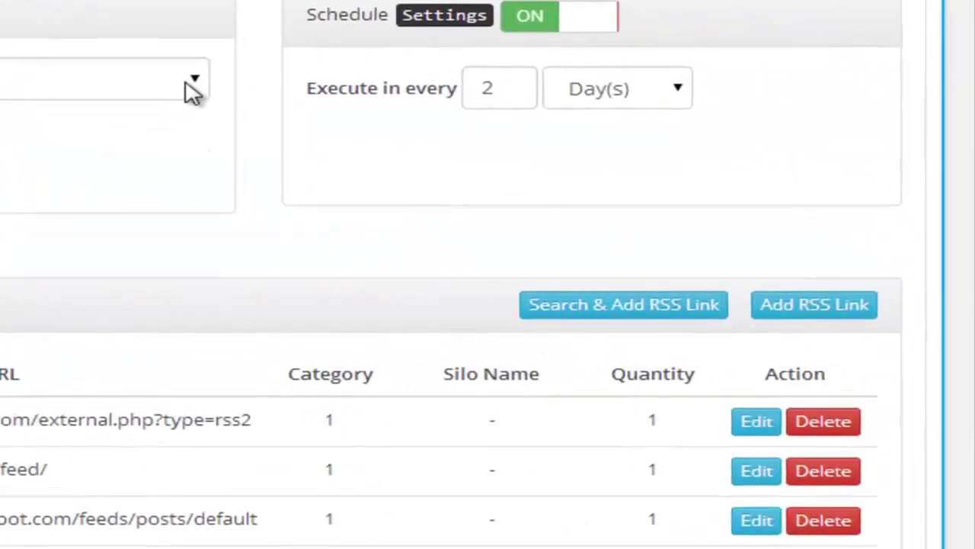
pyautogui.click(187, 92)
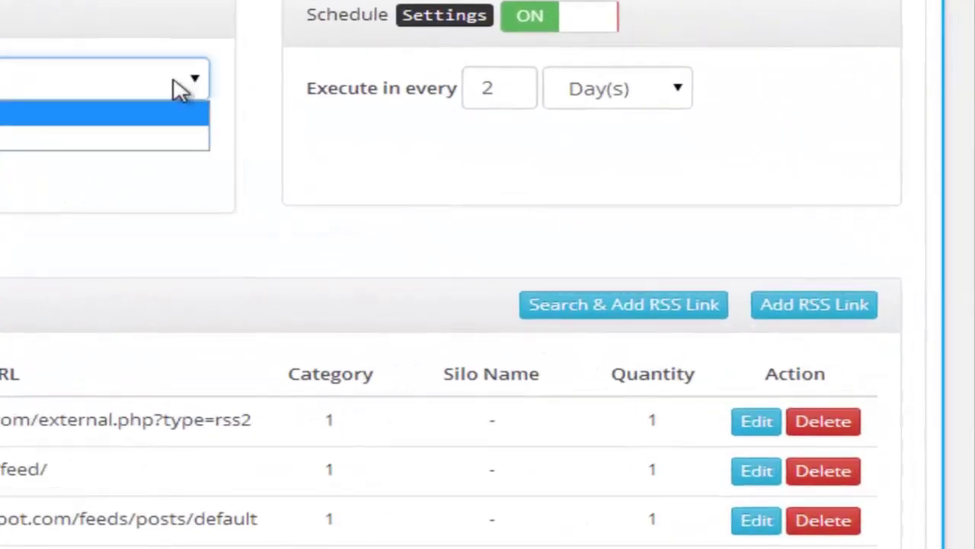
pyautogui.click(477, 169)
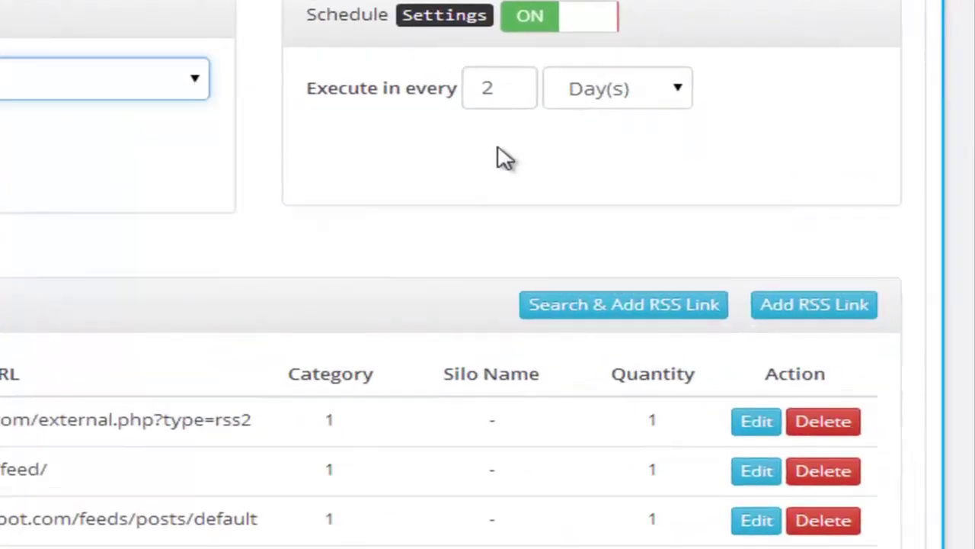
pyautogui.click(652, 97)
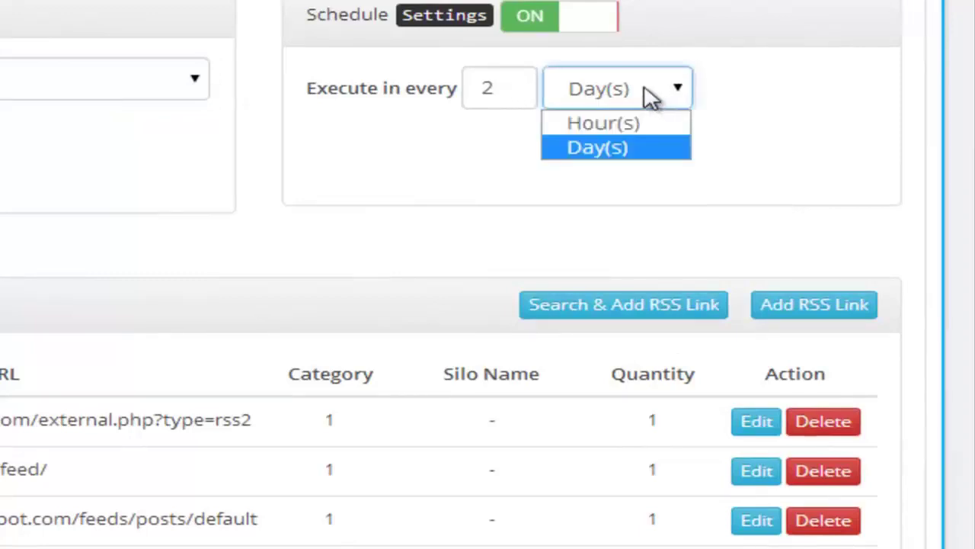
pyautogui.click(469, 148)
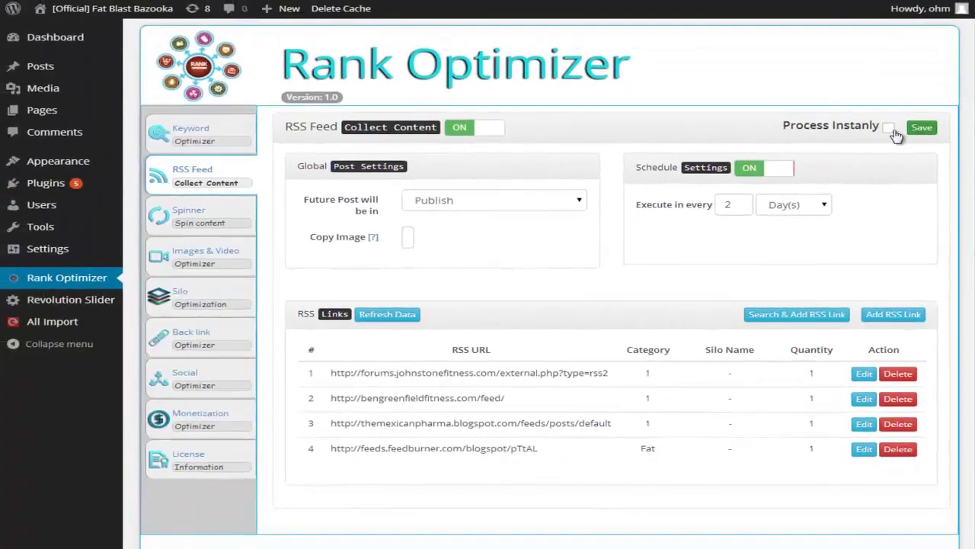
pyautogui.click(890, 128)
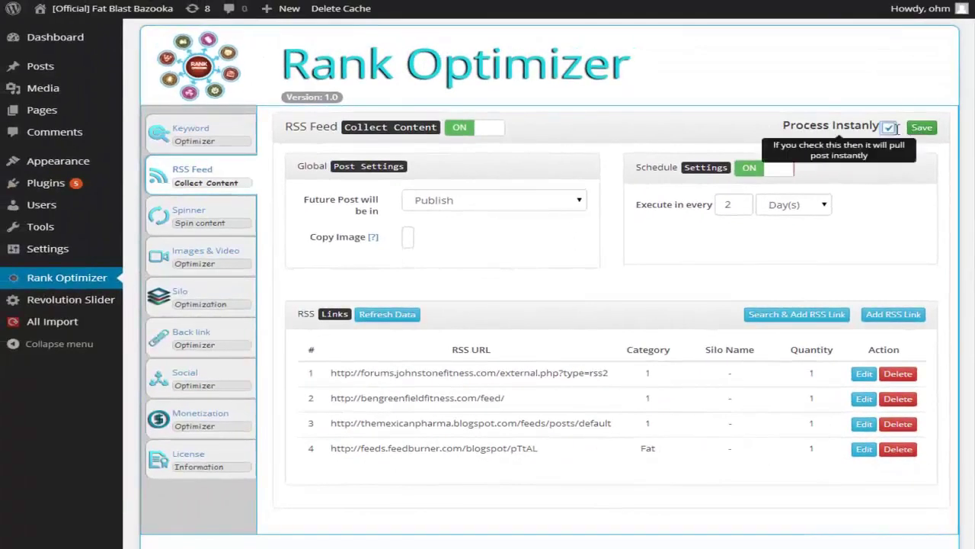
pyautogui.click(923, 128)
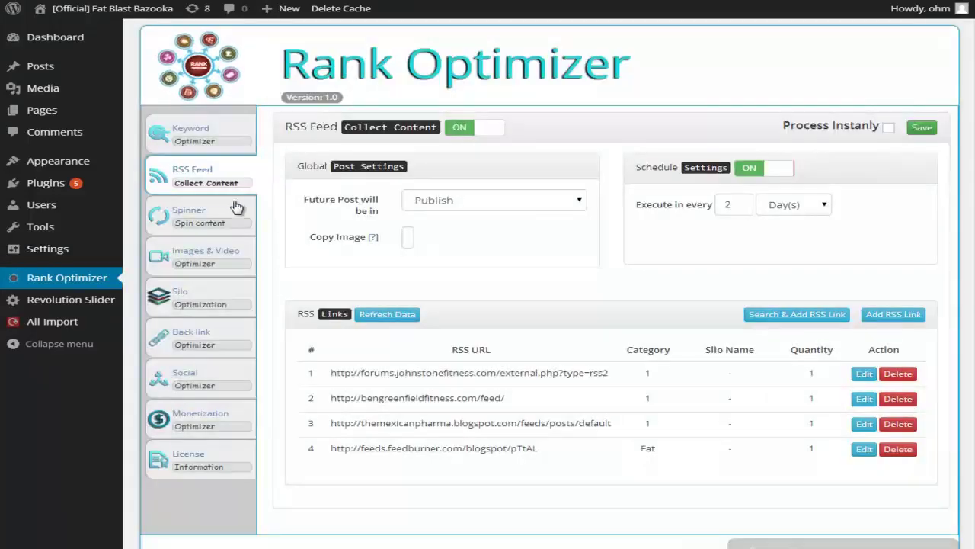
# Step: Open the Spinner settings and try switching the spinner to Spinrewriter
pyautogui.click(236, 208)
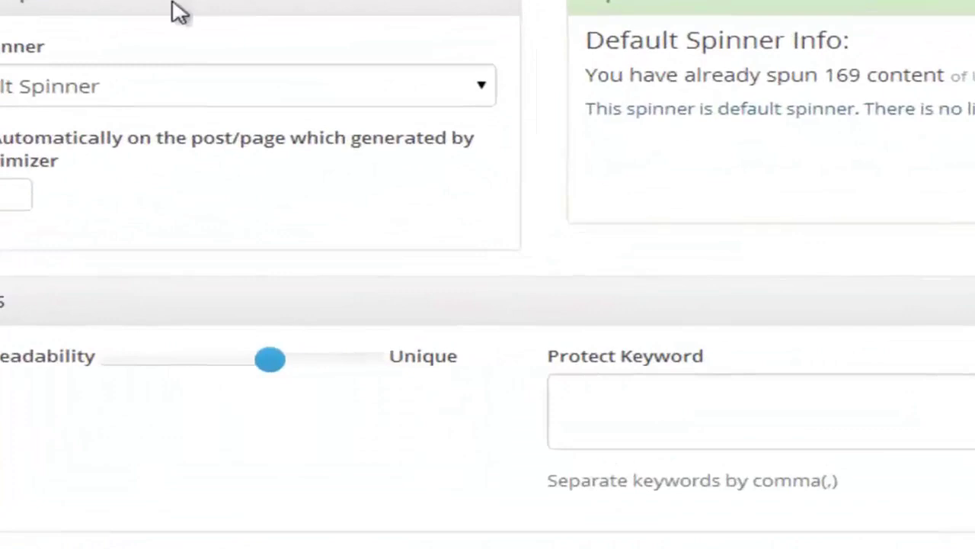
pyautogui.click(126, 89)
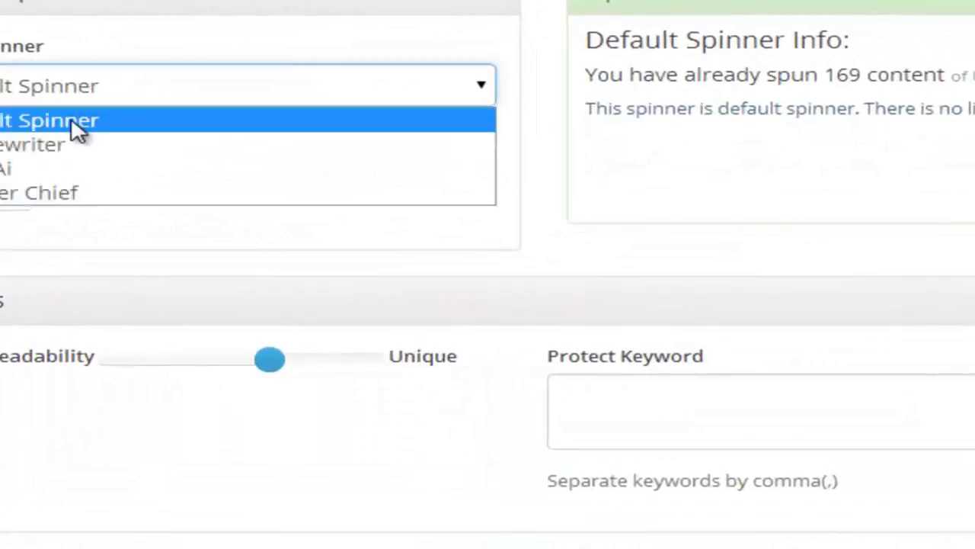
pyautogui.click(71, 122)
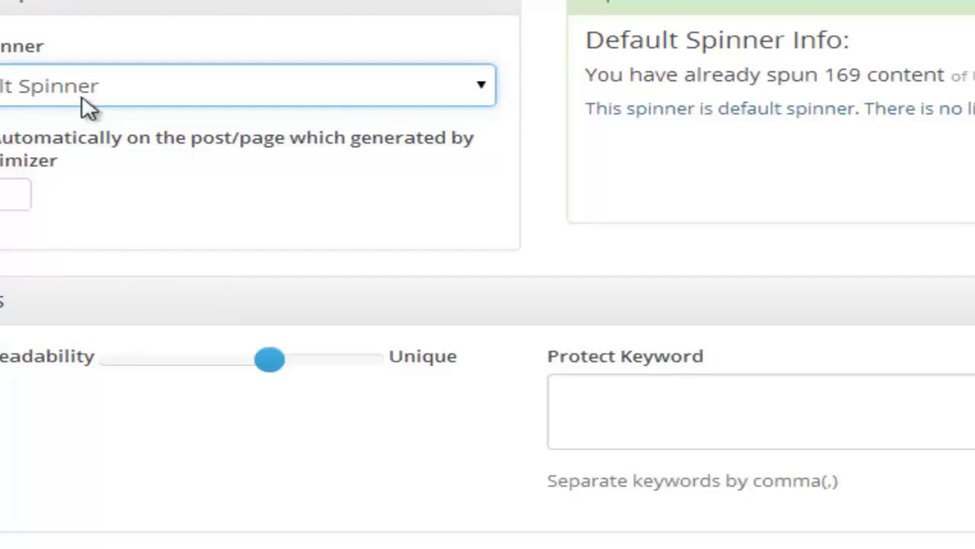
pyautogui.click(98, 99)
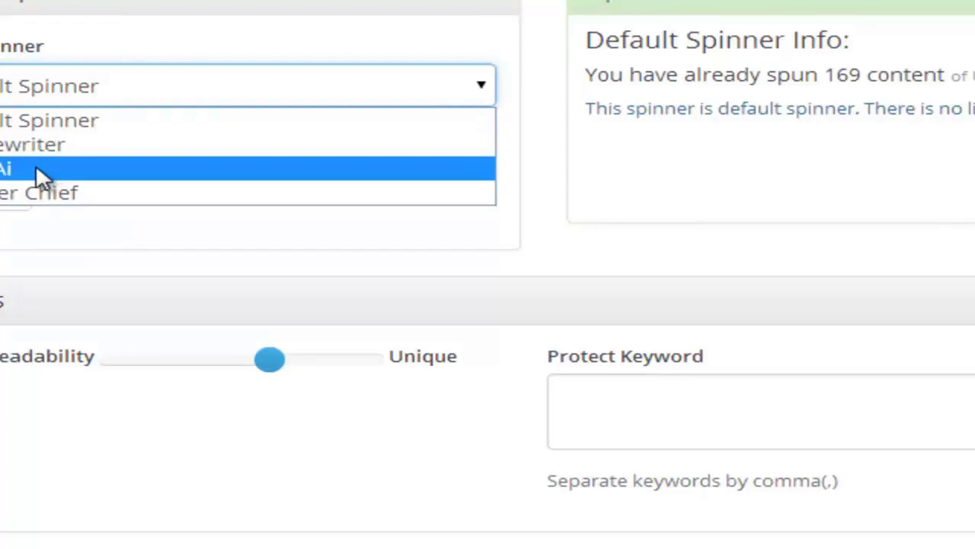
pyautogui.click(114, 148)
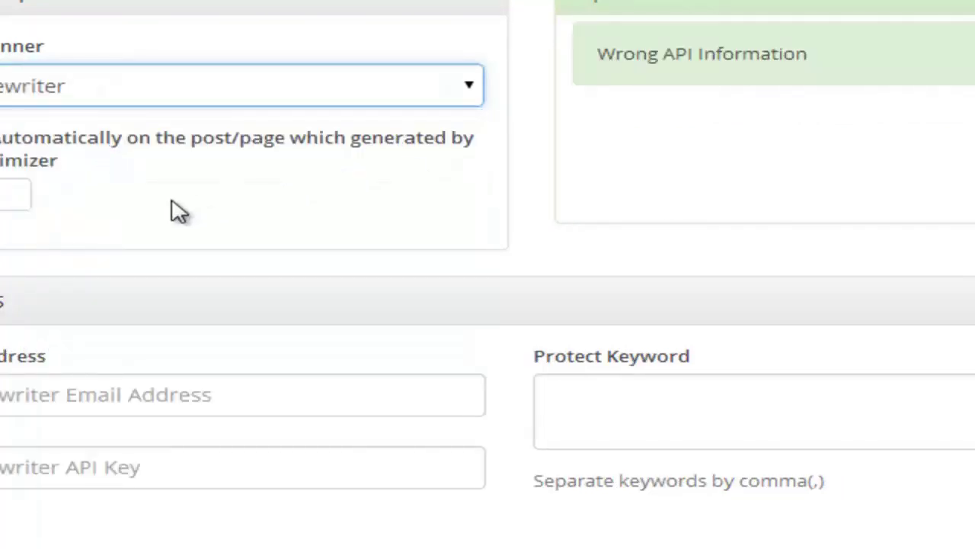
pyautogui.click(289, 411)
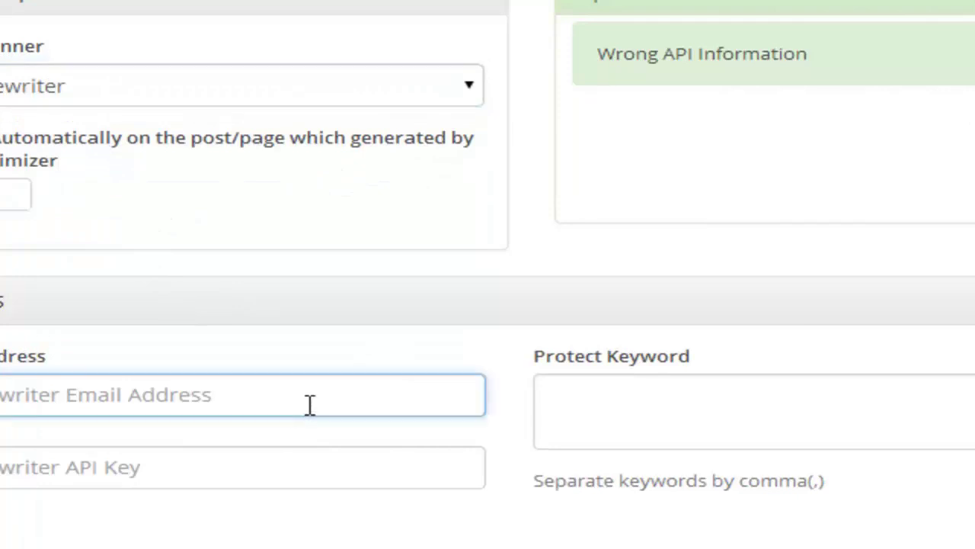
# Step: Set Human Readability to medium, reselect Default Spinner and save the settings
pyautogui.scroll(-3, 228, 442)
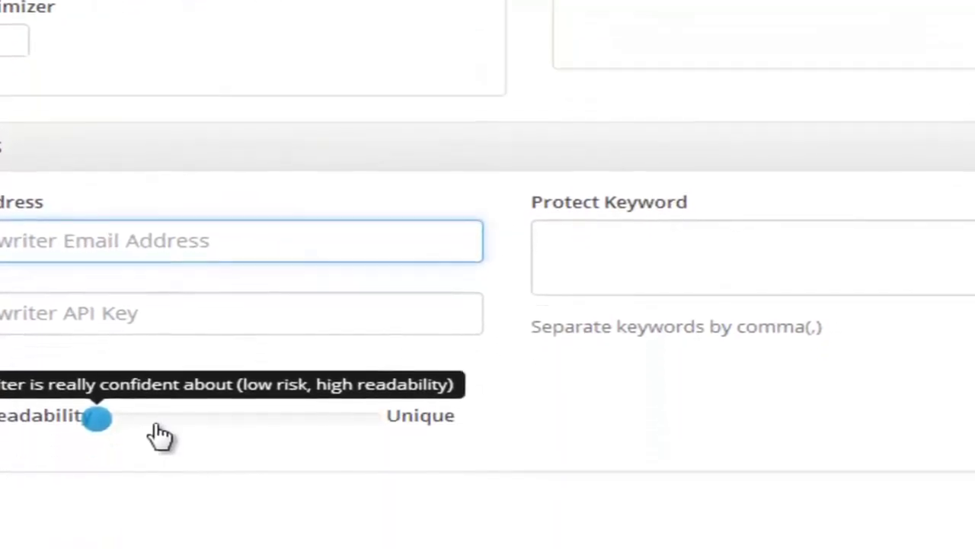
pyautogui.click(221, 381)
pyautogui.moveTo(228, 381); pyautogui.dragTo(145, 409)
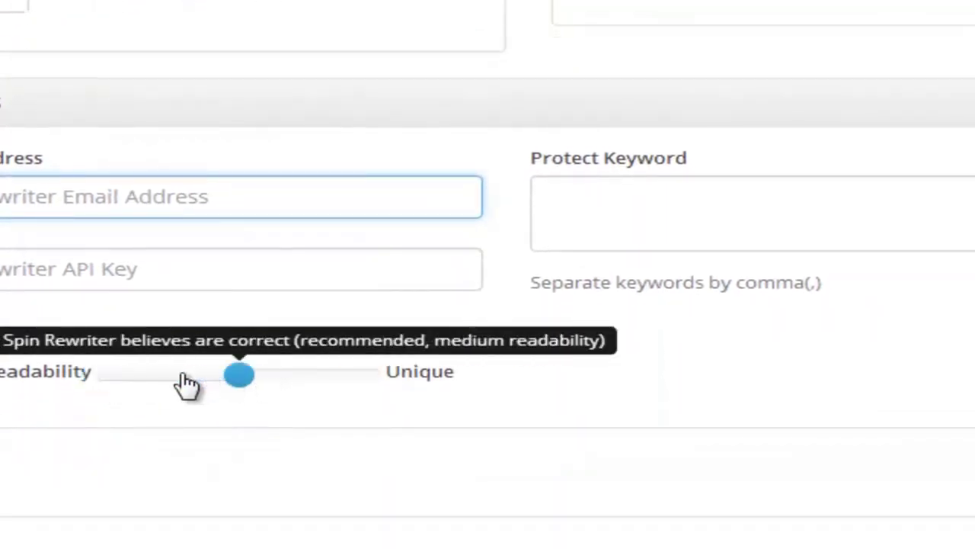
pyautogui.moveTo(99, 377); pyautogui.dragTo(246, 419)
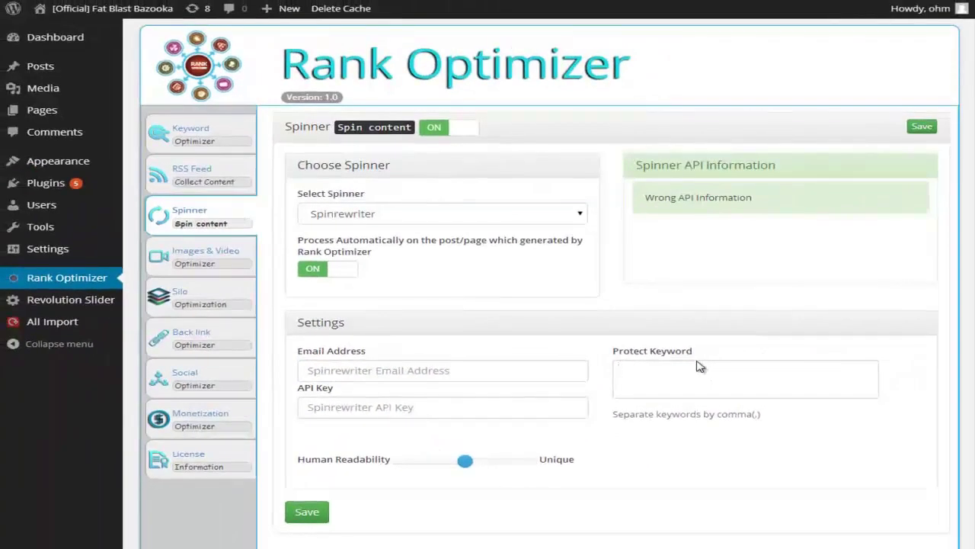
pyautogui.click(549, 221)
pyautogui.click(422, 232)
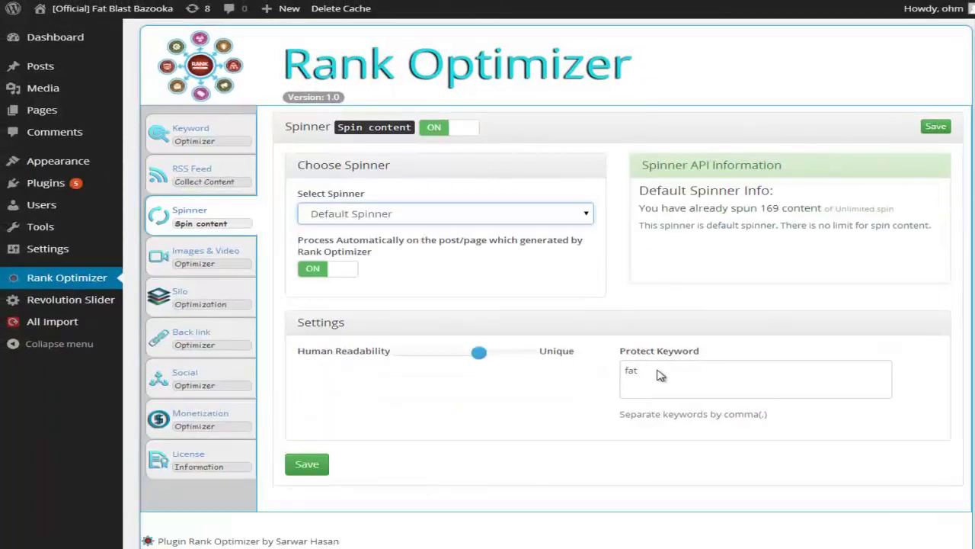
pyautogui.click(660, 375)
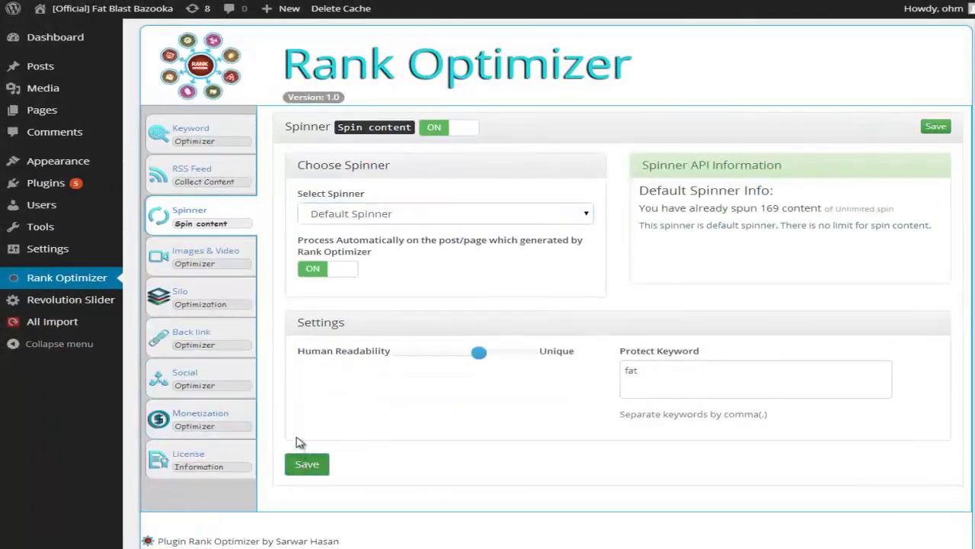
pyautogui.click(305, 462)
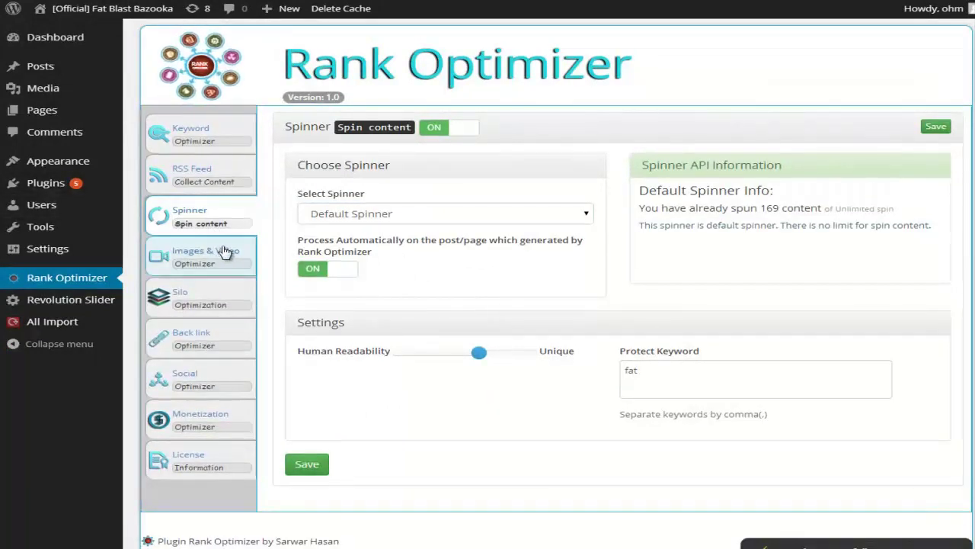
# Step: Search Images & Video for 'fat loss' media
pyautogui.click(226, 252)
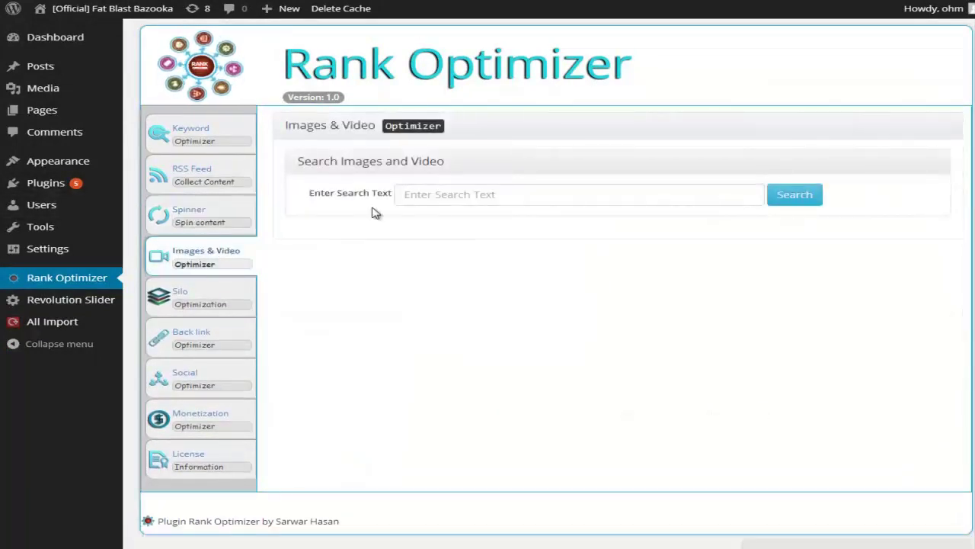
pyautogui.click(440, 194)
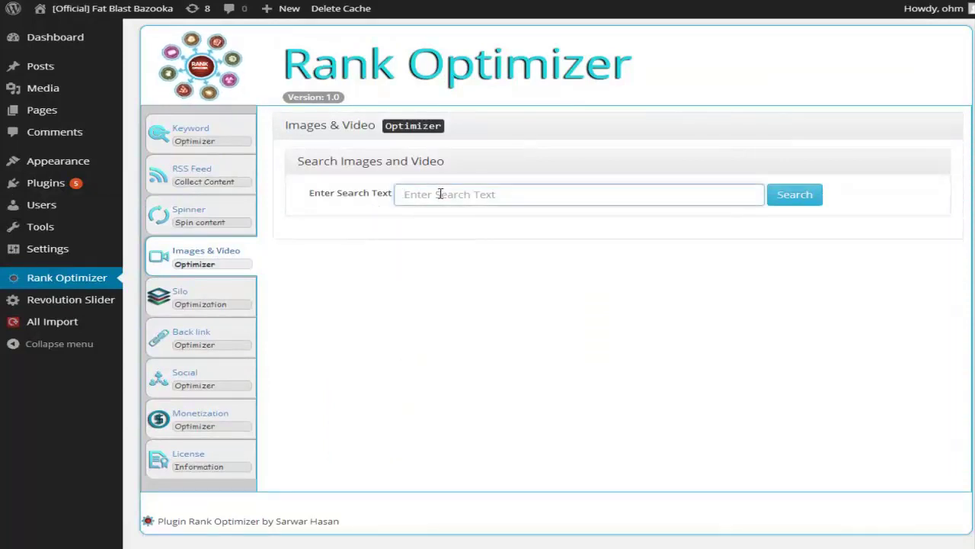
pyautogui.write('fta loss')
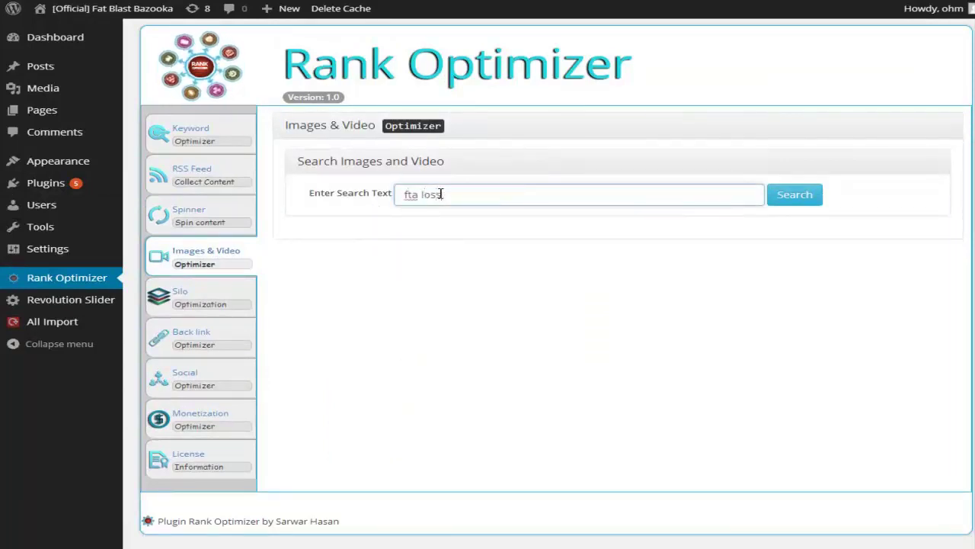
pyautogui.press('Return')
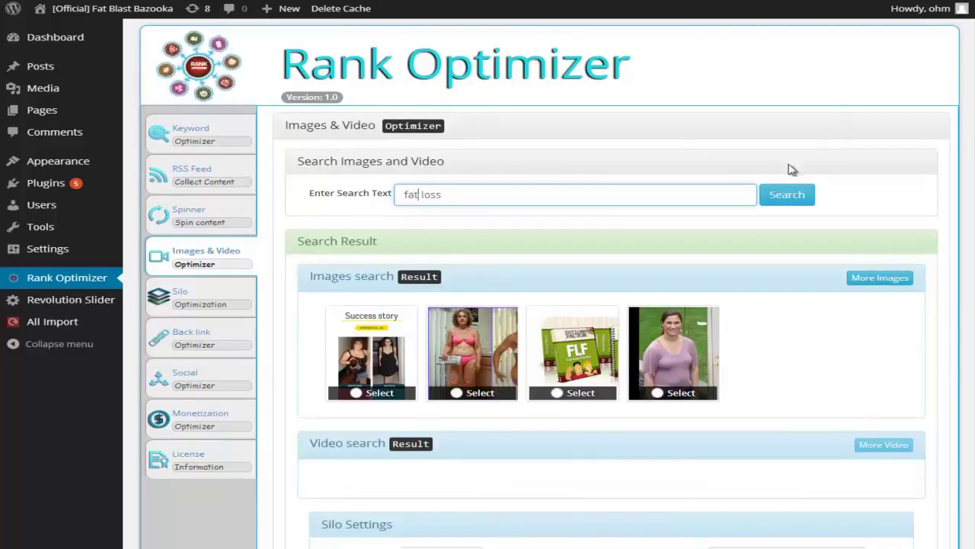
pyautogui.click(796, 195)
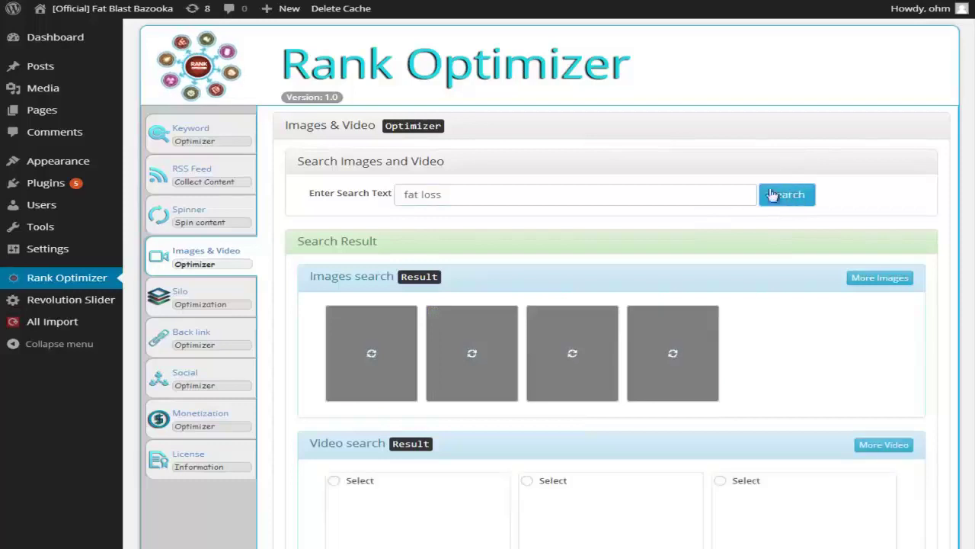
pyautogui.scroll(-3, 652, 301)
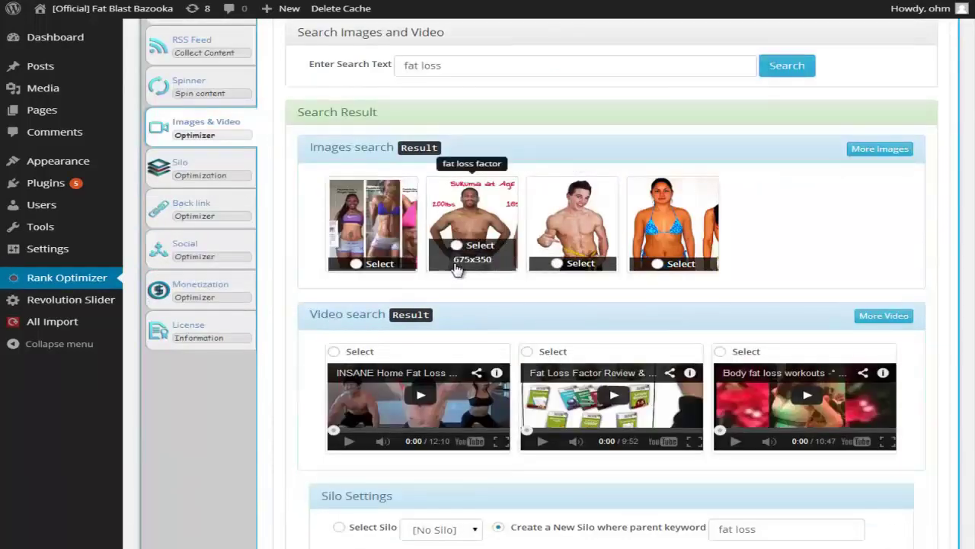
# Step: Select the second image, then load more videos and pick the sixth video result
pyautogui.click(458, 250)
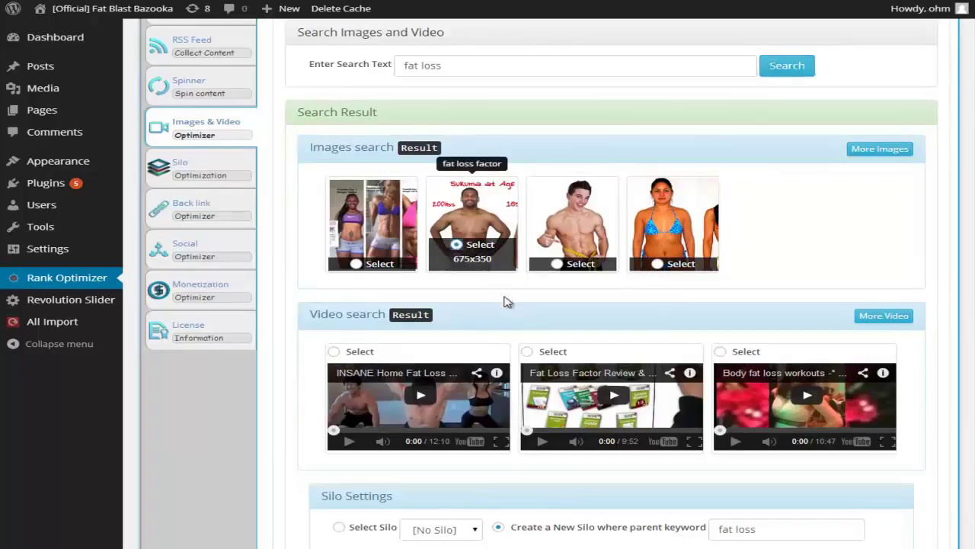
pyautogui.scroll(-3, 505, 301)
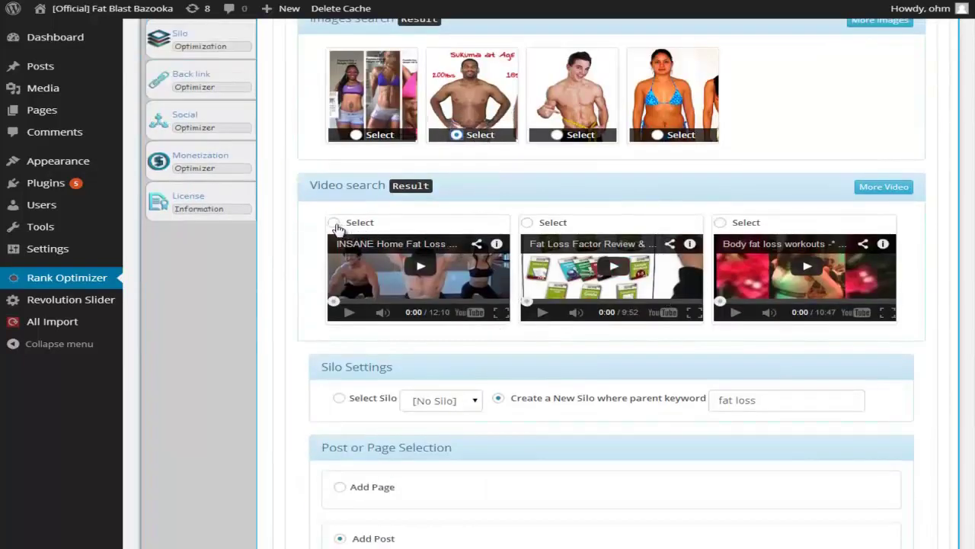
pyautogui.click(335, 223)
pyautogui.click(899, 188)
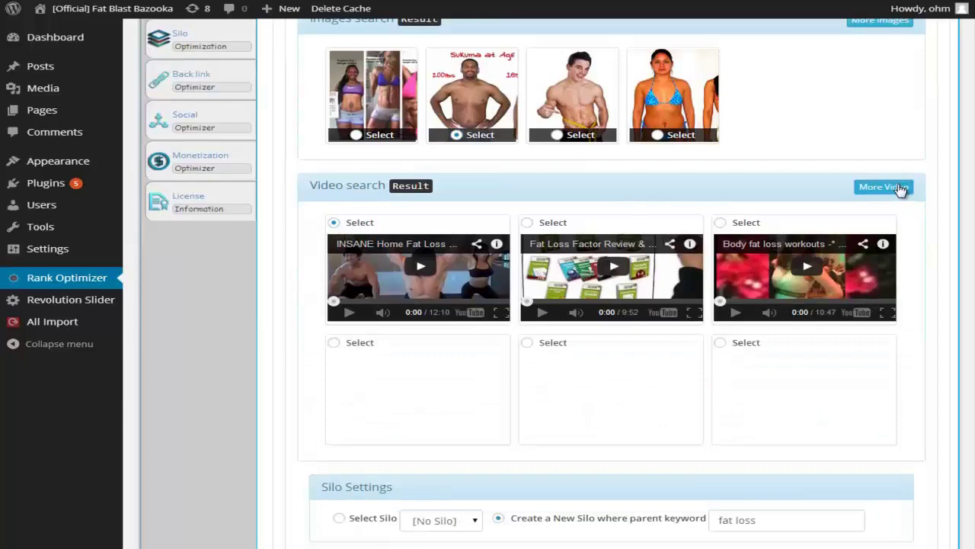
pyautogui.scroll(-3, 555, 284)
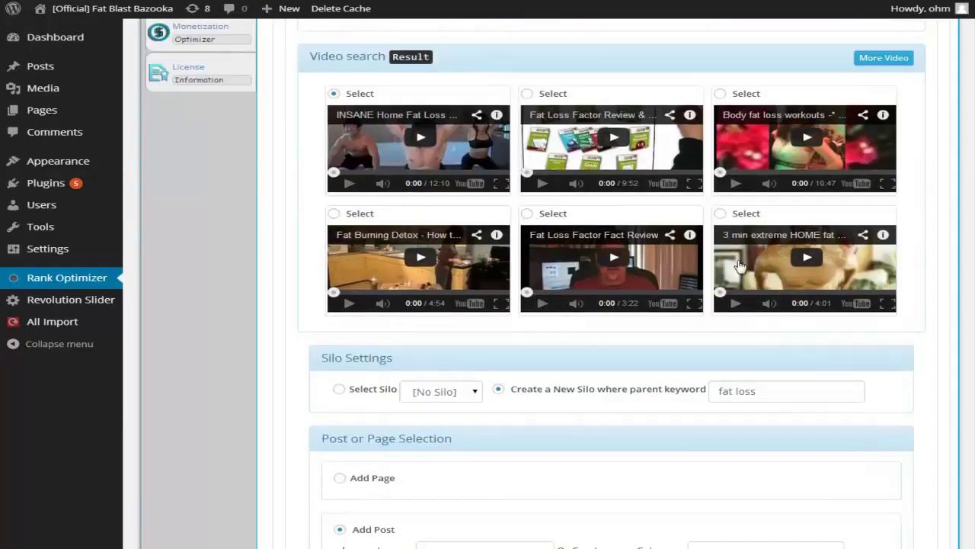
pyautogui.click(720, 214)
pyautogui.scroll(-3, 467, 338)
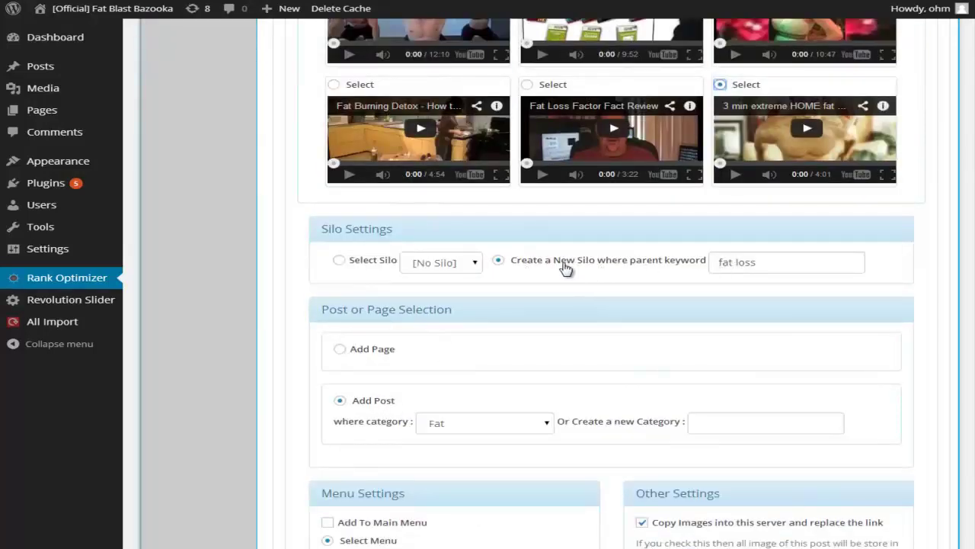
# Step: Assign the selected media to the existing fat loss silo
pyautogui.click(338, 260)
pyautogui.click(427, 275)
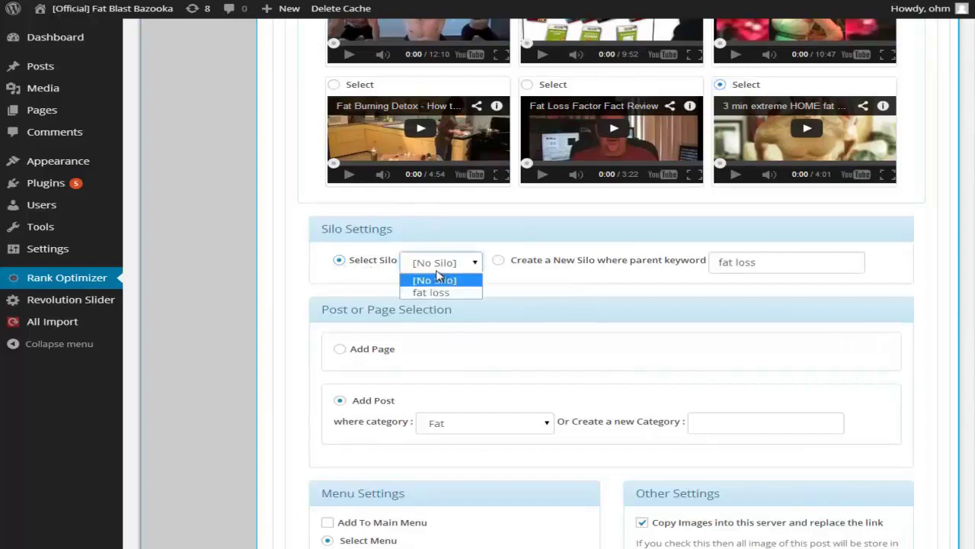
pyautogui.click(439, 291)
pyautogui.scroll(7, 529, 271)
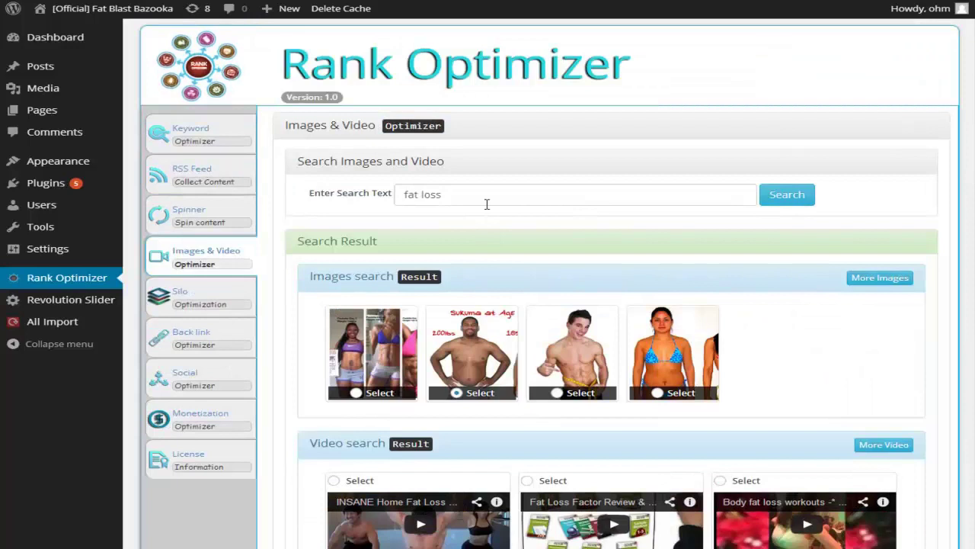
# Step: Search media for 'fat loss tutorials', then drop 'tutorials' and search 'fat loss' again
pyautogui.click(491, 195)
pyautogui.write('tutorials')
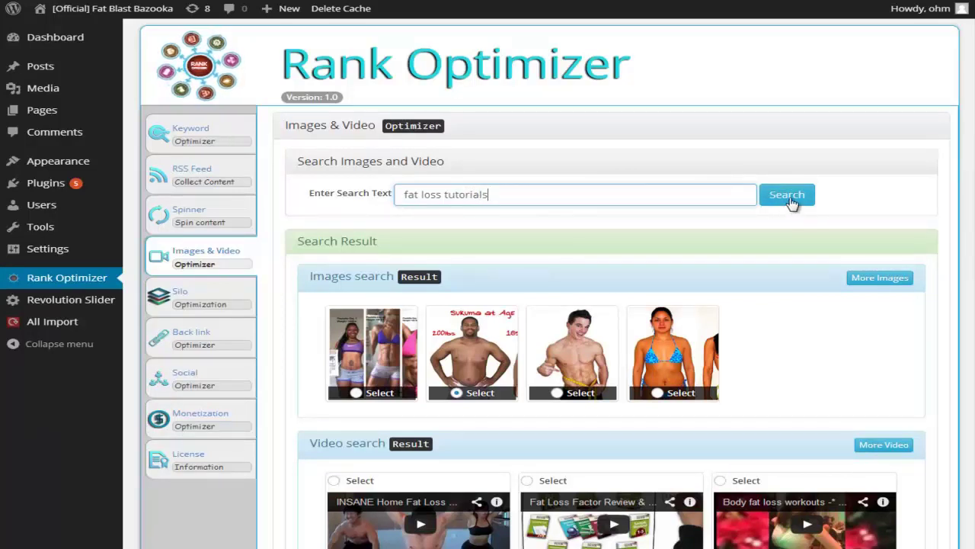
pyautogui.click(793, 195)
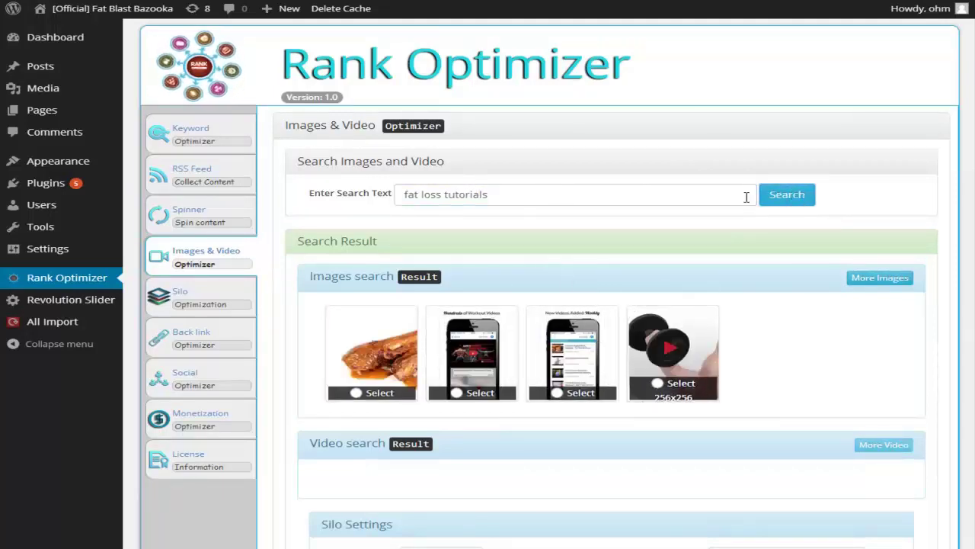
pyautogui.doubleClick(469, 196)
pyautogui.press('BackSpace')
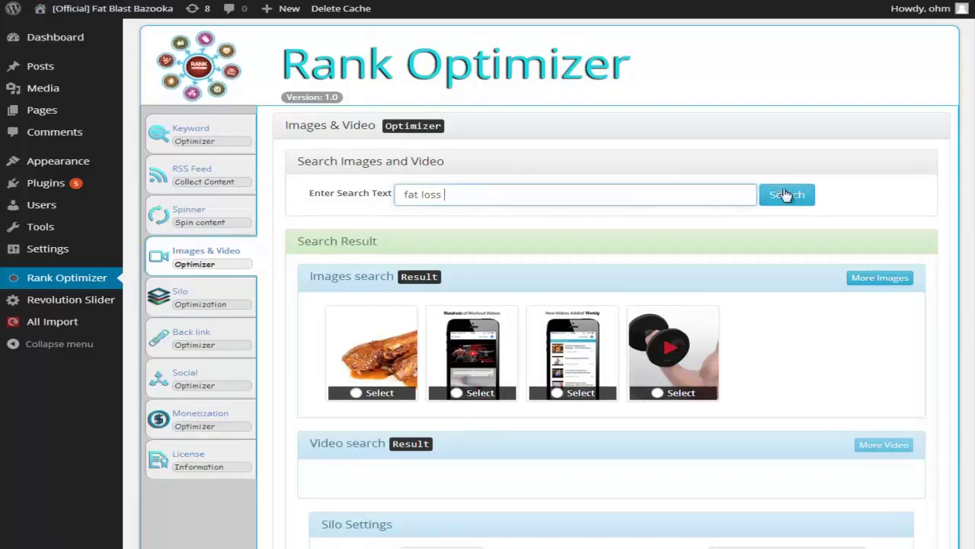
pyautogui.click(797, 197)
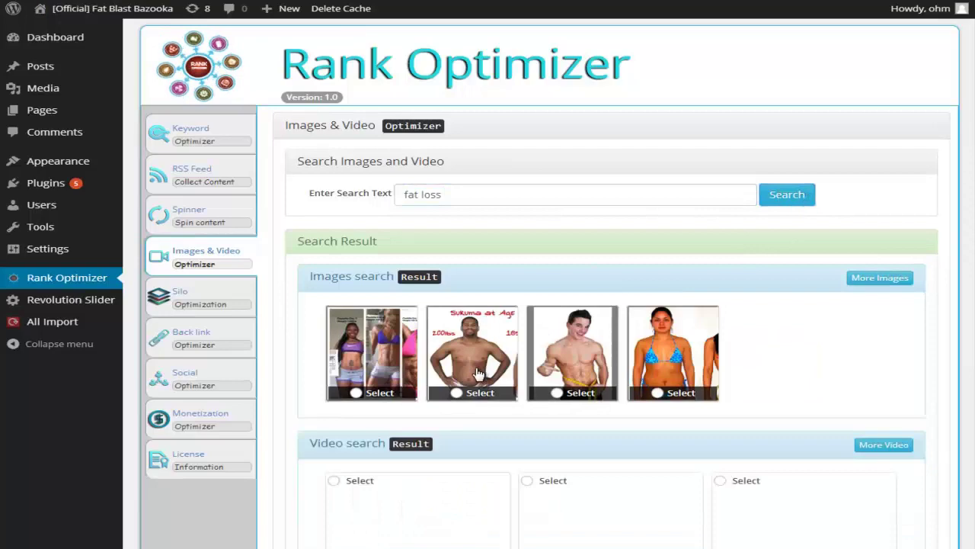
# Step: Pick the second image and the second video in the second row
pyautogui.click(457, 393)
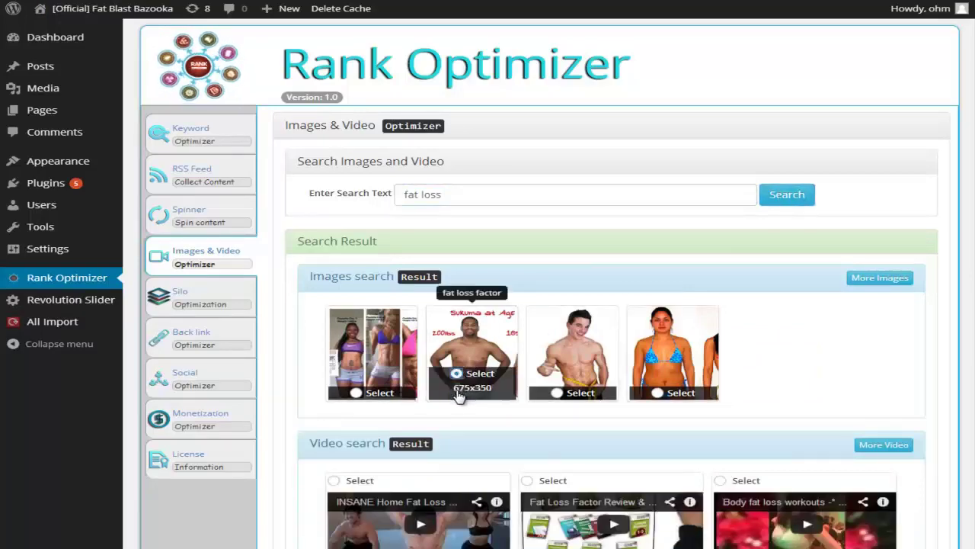
pyautogui.scroll(-1, 548, 457)
pyautogui.scroll(-3, 553, 436)
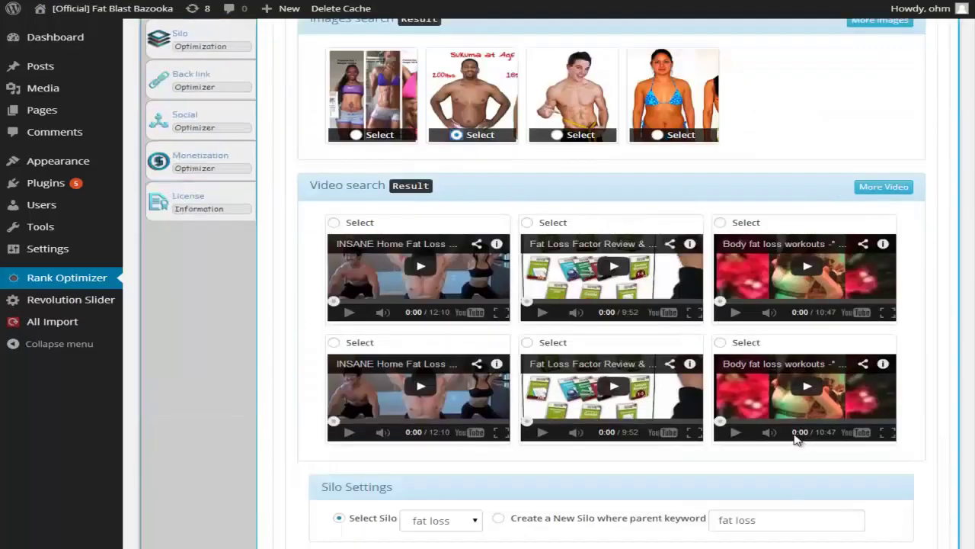
pyautogui.click(526, 342)
pyautogui.scroll(-1, 527, 342)
pyautogui.scroll(-2, 519, 355)
pyautogui.scroll(-2, 421, 356)
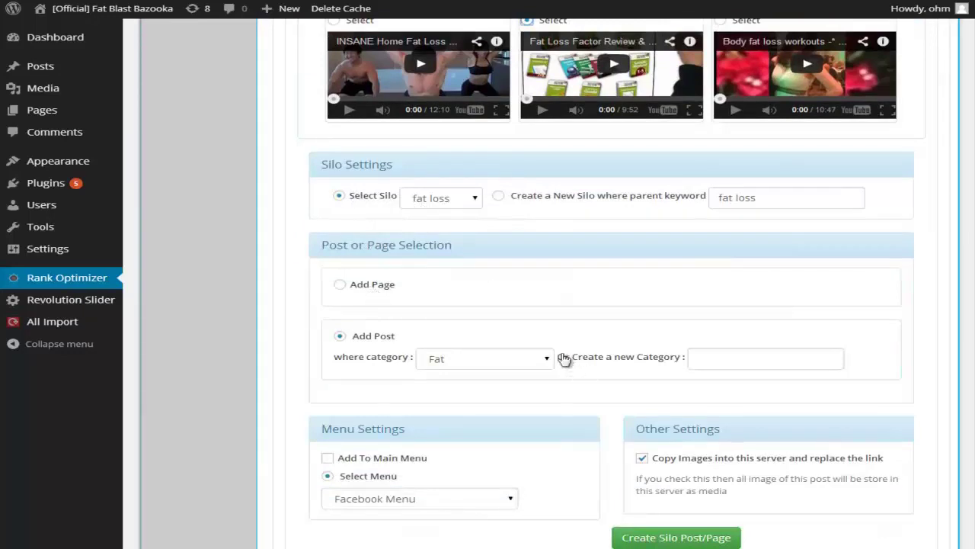
# Step: File the post under Fat Loss on All Menu, keep Copy Images on, and create it
pyautogui.click(534, 361)
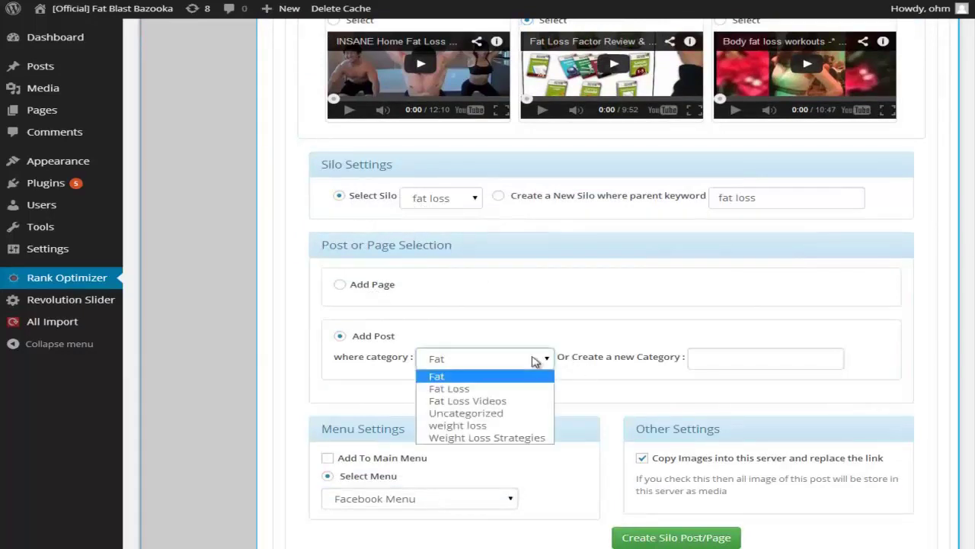
pyautogui.click(503, 388)
pyautogui.scroll(-2, 462, 498)
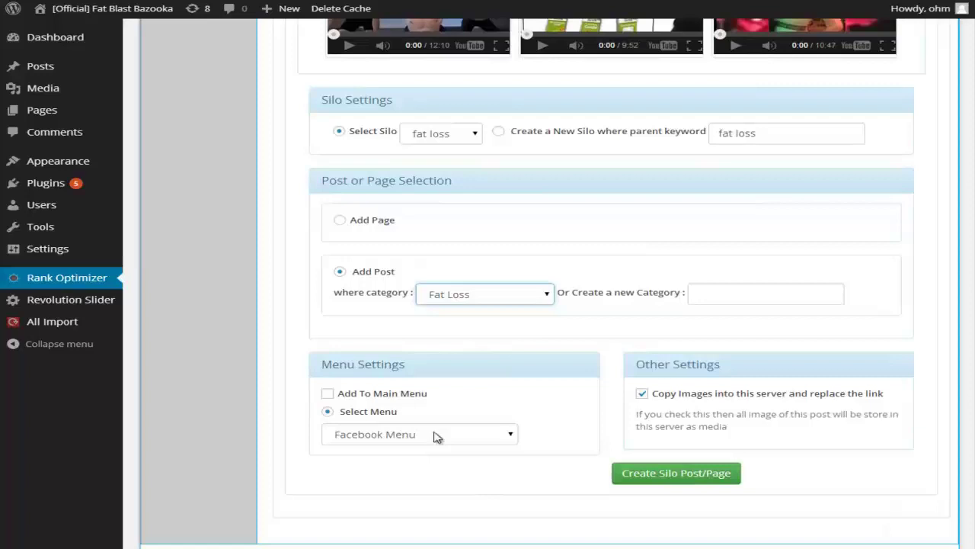
pyautogui.click(399, 393)
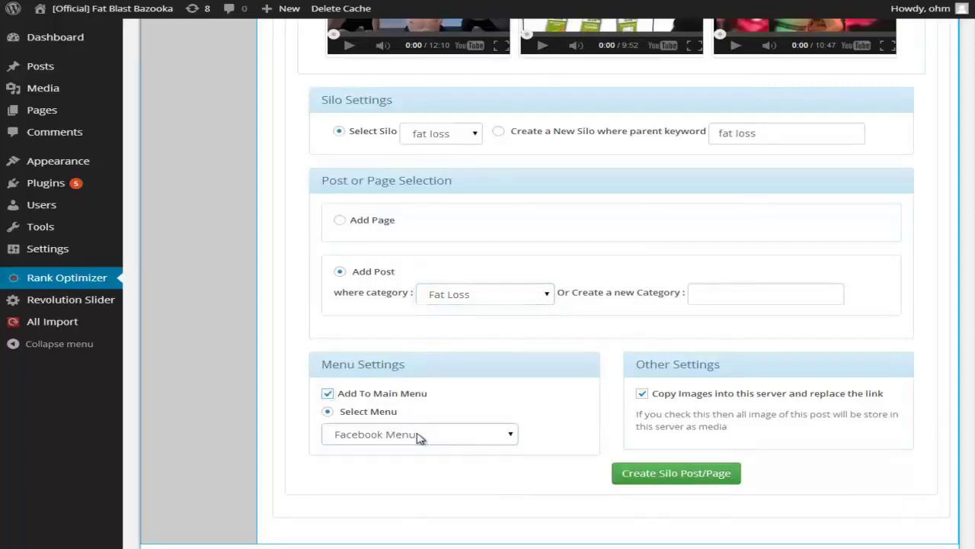
pyautogui.click(417, 437)
pyautogui.click(377, 499)
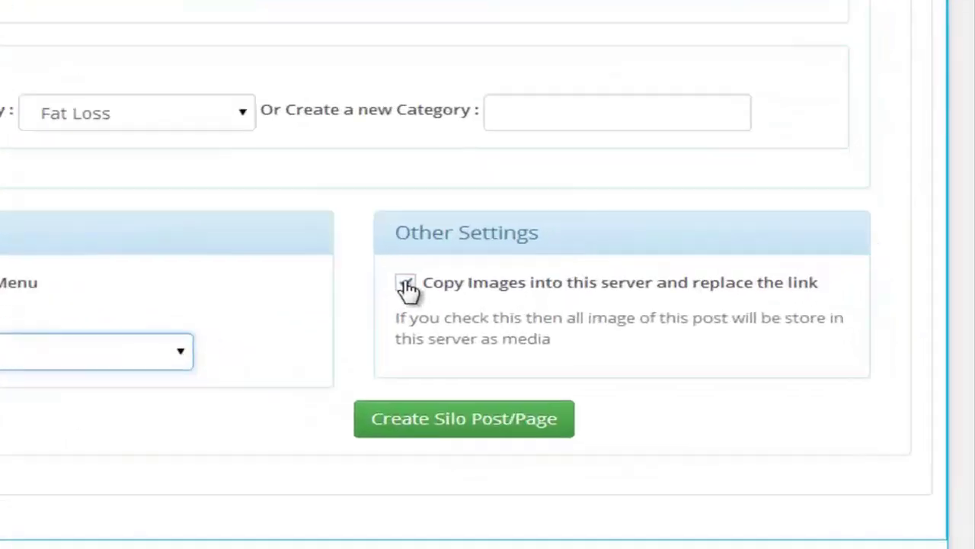
pyautogui.click(642, 394)
pyautogui.click(318, 242)
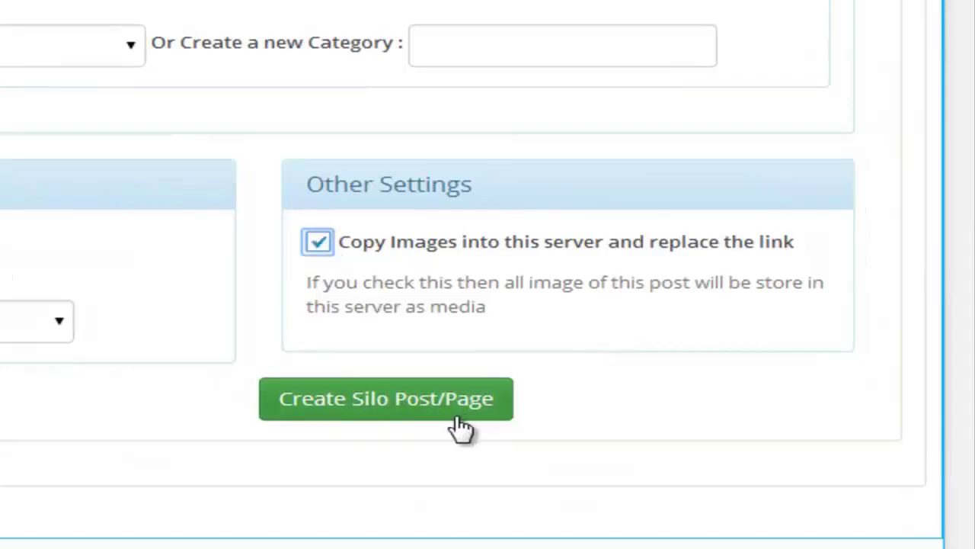
pyautogui.click(421, 410)
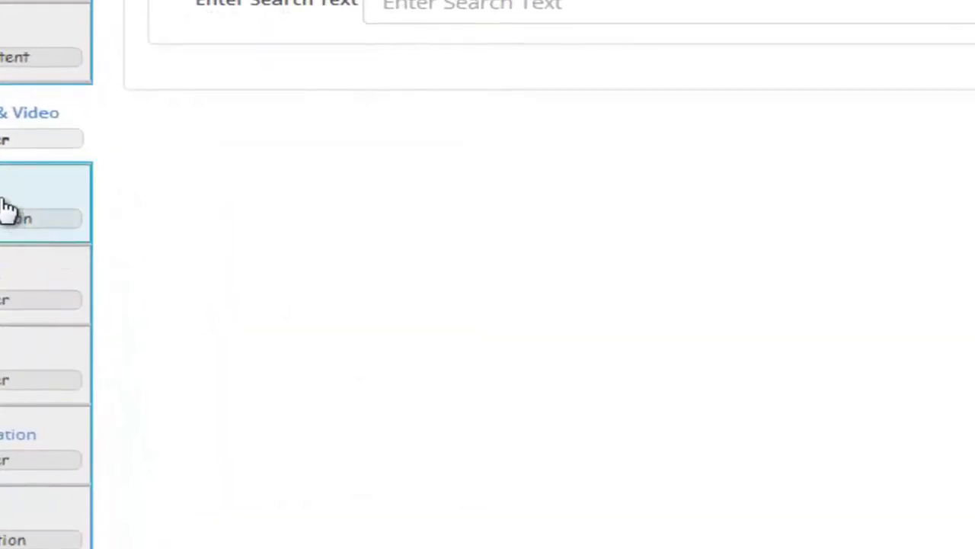
# Step: Open Silo Optimization and expand the fat loss folder to reveal its six posts
pyautogui.click(7, 213)
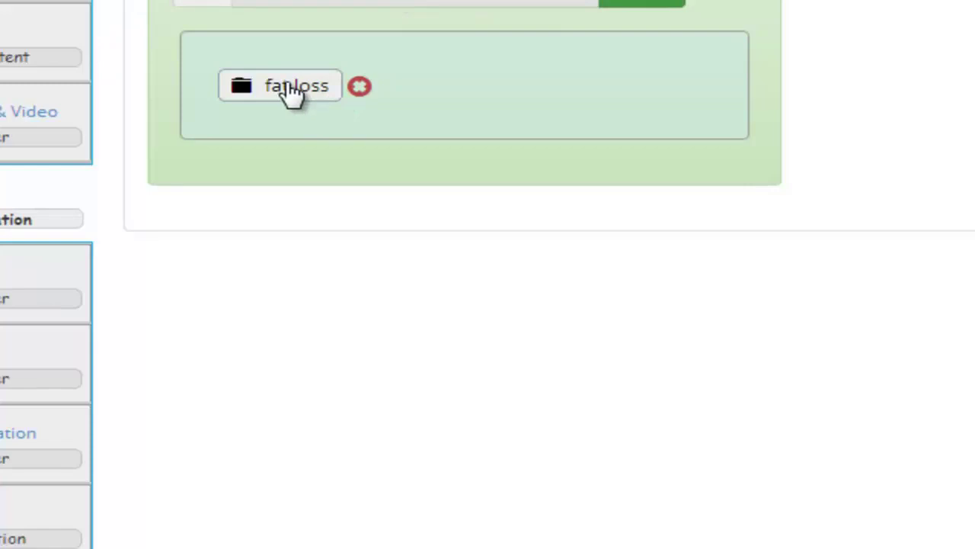
pyautogui.click(301, 88)
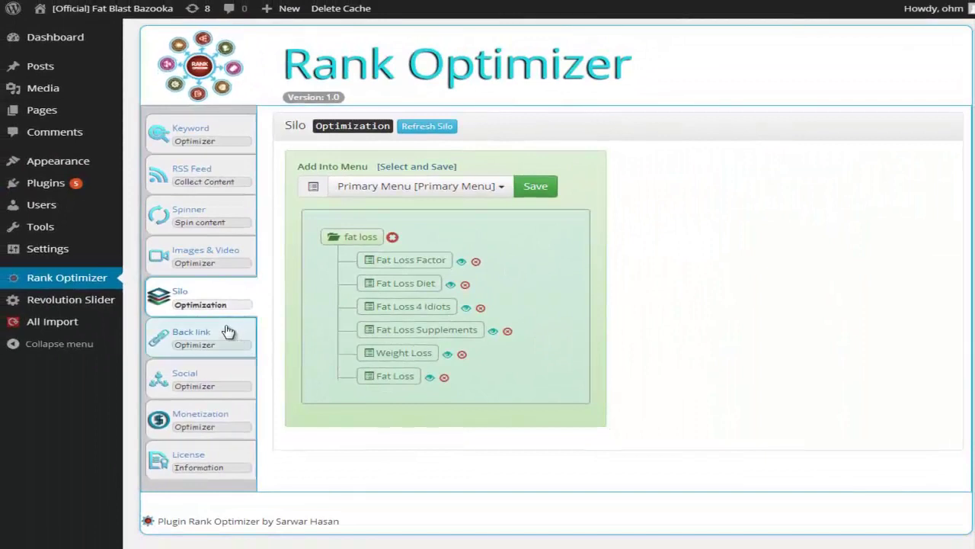
# Step: In the Back link tools, set the ping address to the blog's Site URL
pyautogui.click(228, 332)
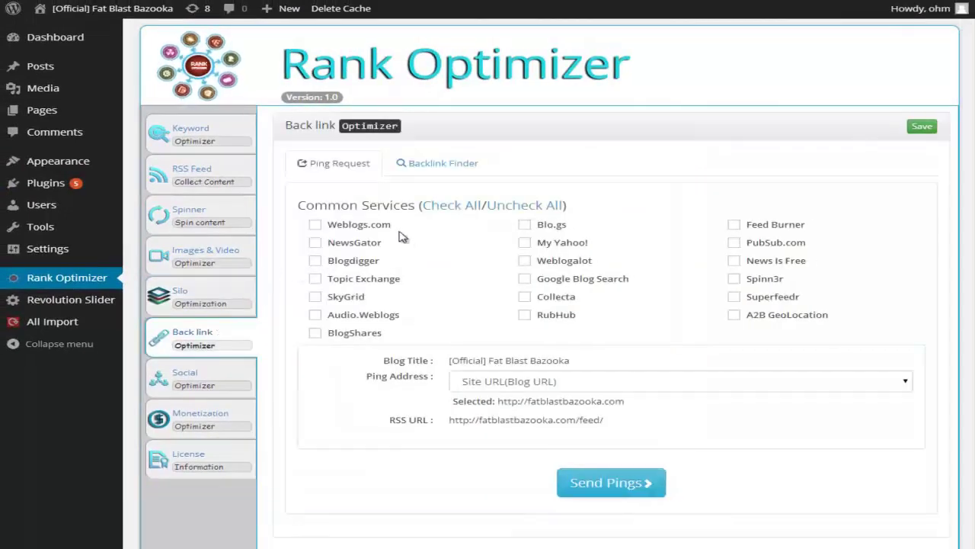
pyautogui.click(568, 383)
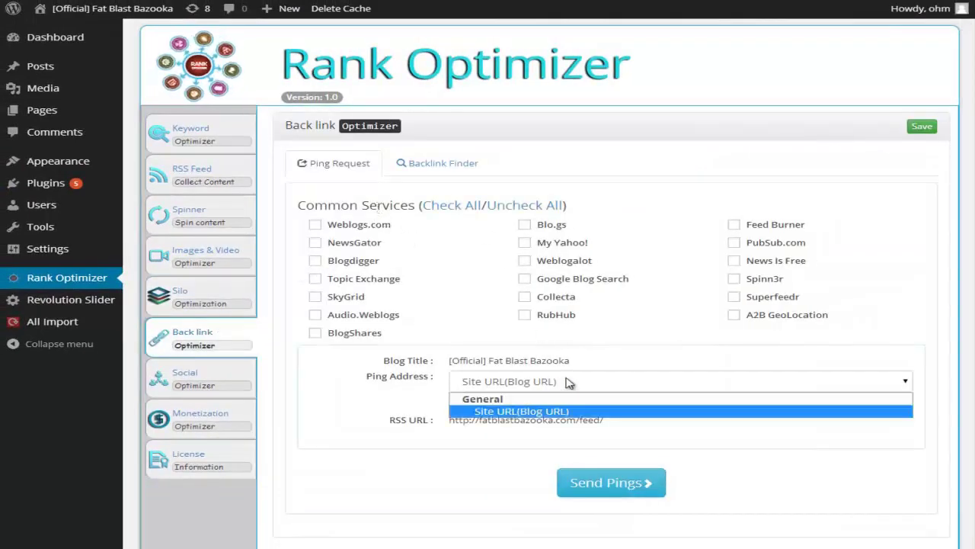
pyautogui.click(558, 385)
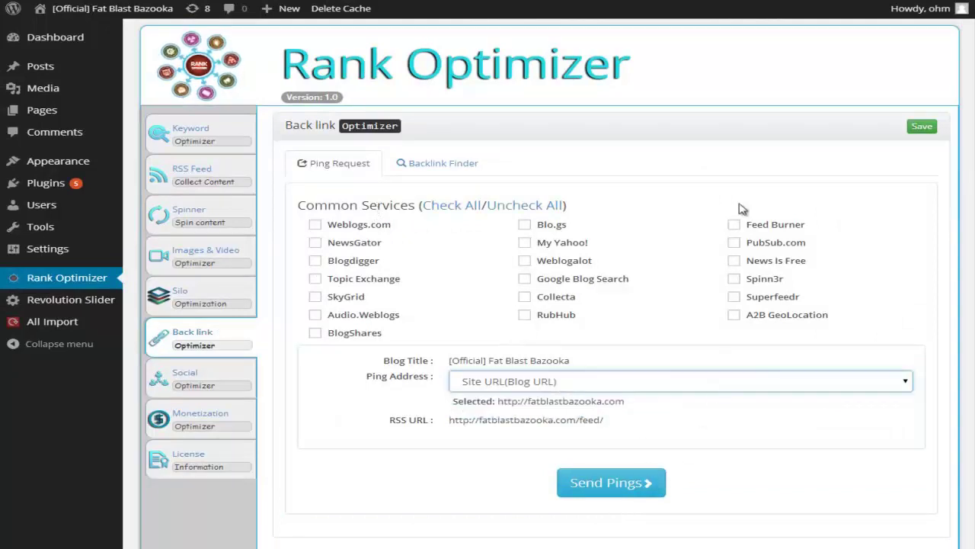
pyautogui.click(433, 166)
pyautogui.click(341, 163)
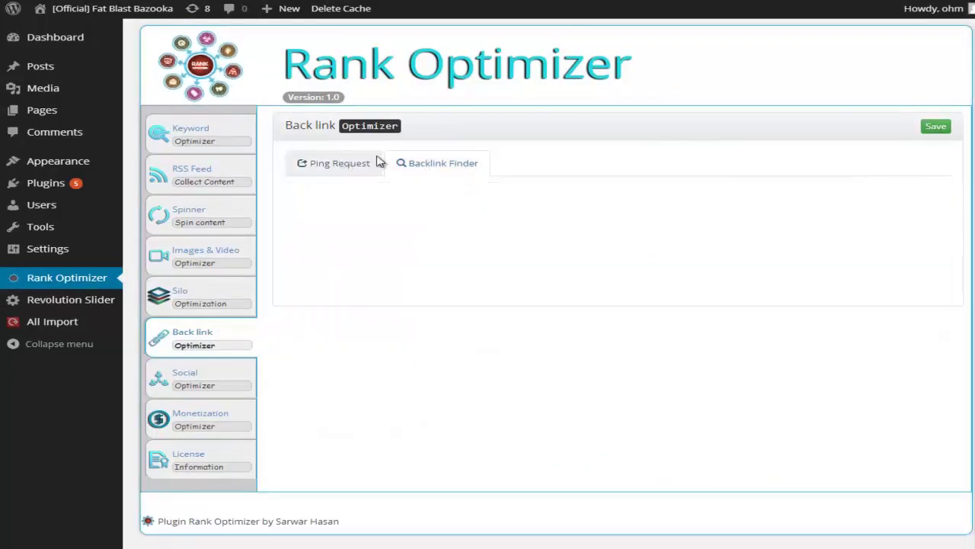
pyautogui.click(579, 384)
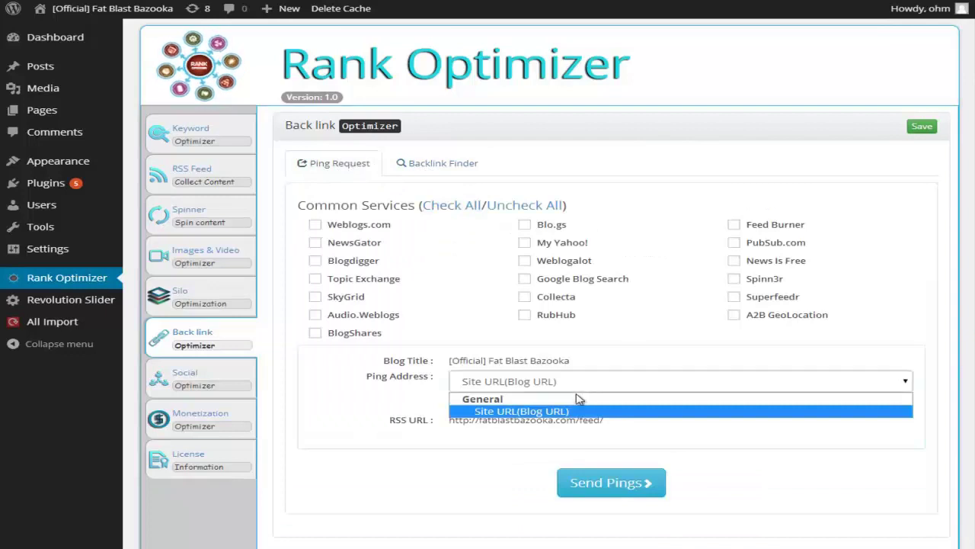
pyautogui.click(526, 410)
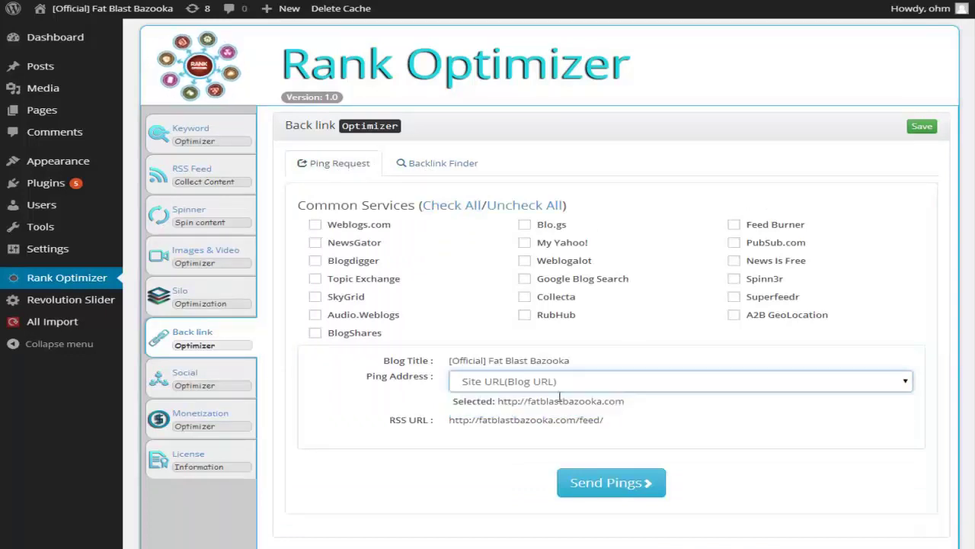
pyautogui.click(571, 412)
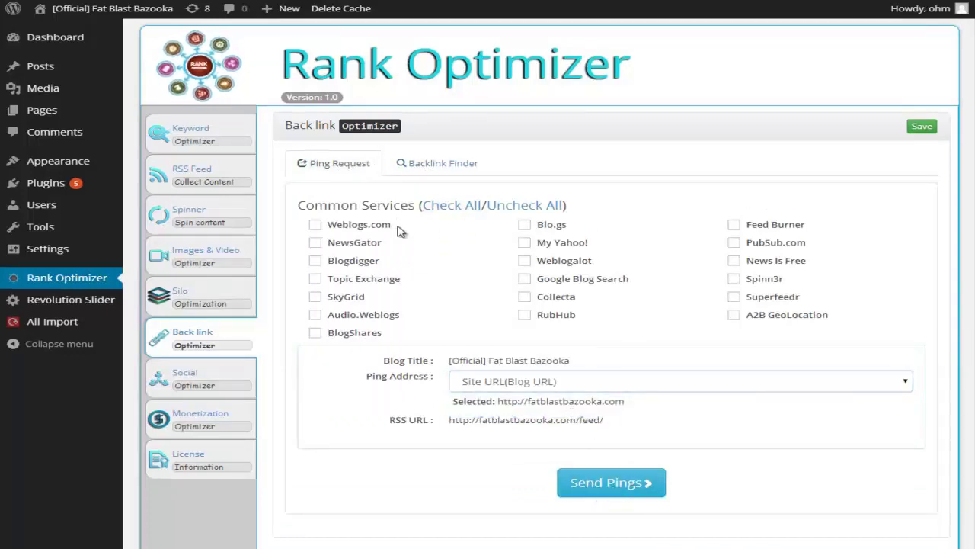
# Step: Ping all common ping services and save the backlink settings
pyautogui.click(451, 207)
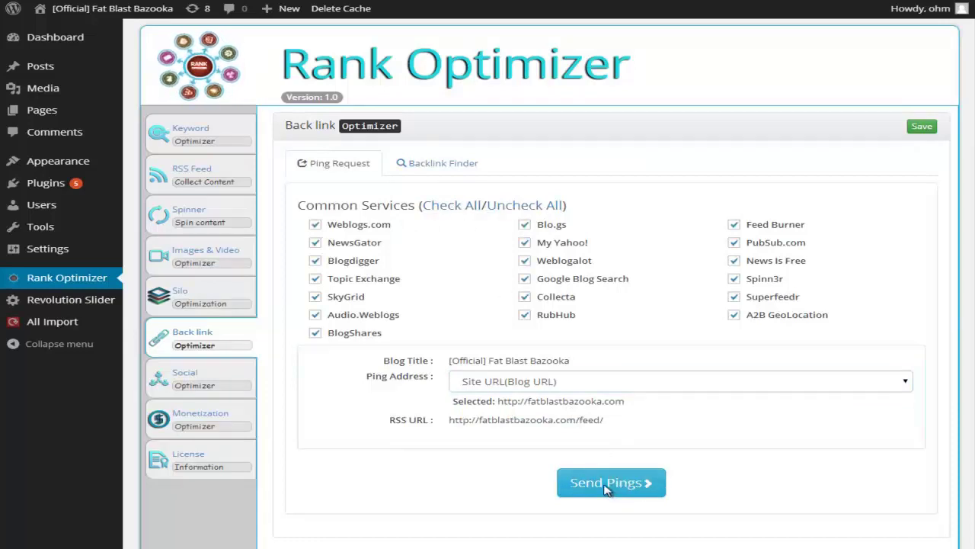
pyautogui.click(598, 484)
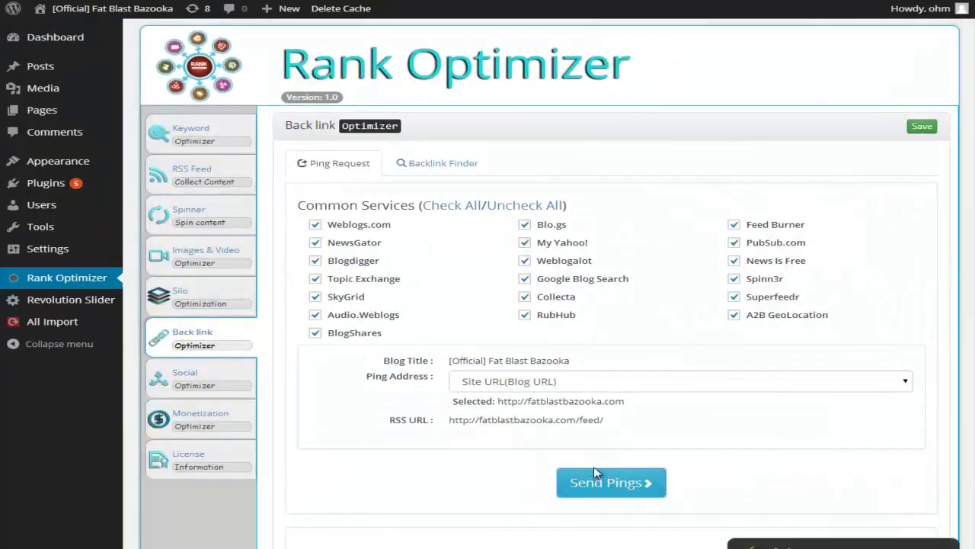
pyautogui.click(598, 382)
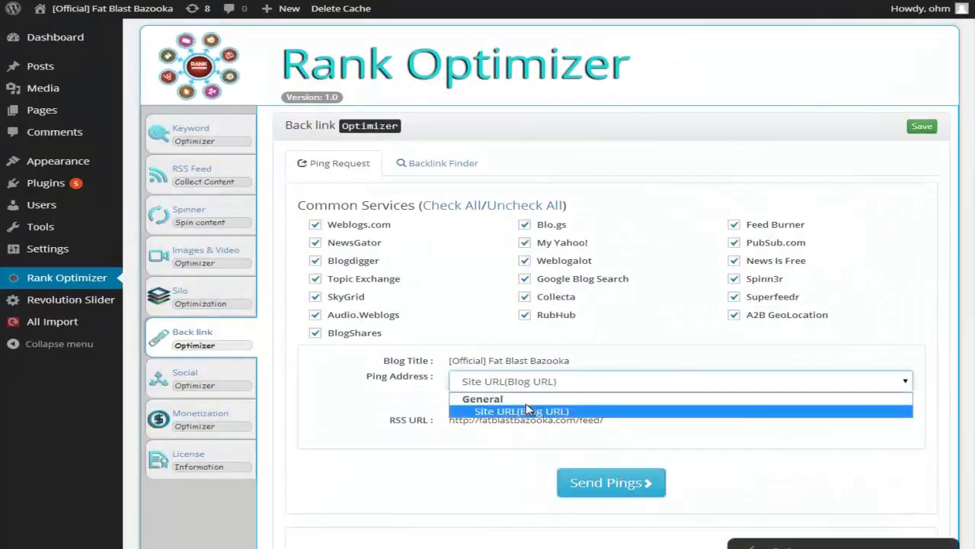
pyautogui.click(930, 126)
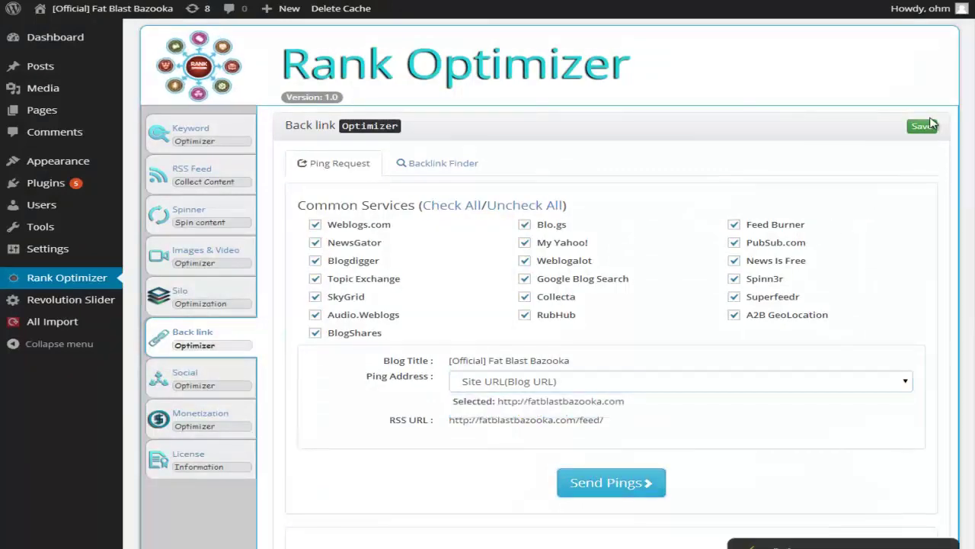
pyautogui.click(923, 126)
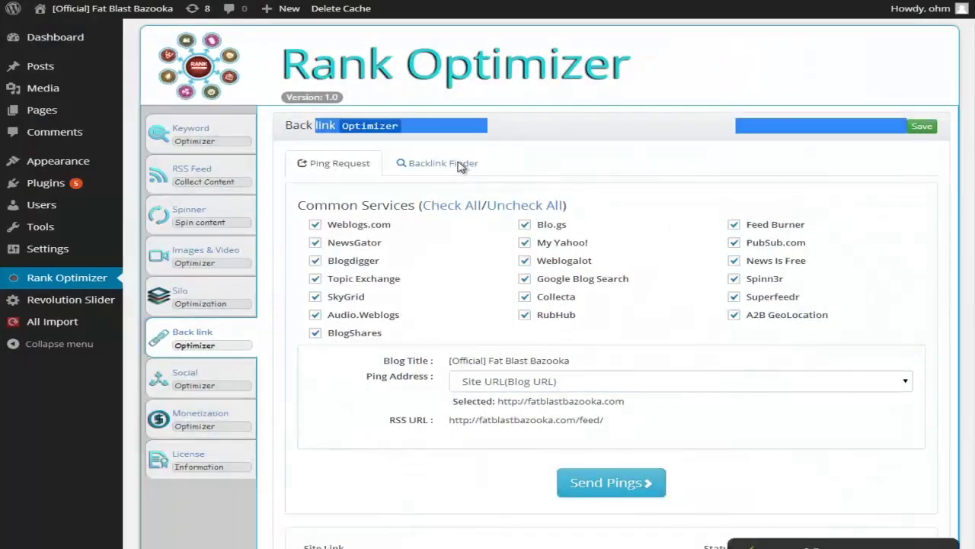
pyautogui.scroll(-2, 638, 381)
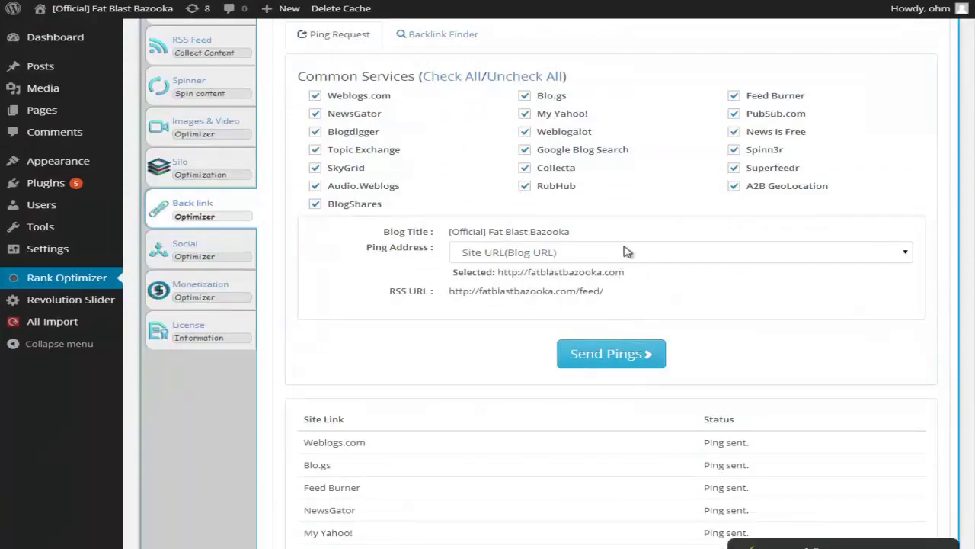
# Step: List Backlink Finder sources for the keyword 'fat loss', then go to the Social Optimizer page
pyautogui.click(625, 251)
pyautogui.click(625, 279)
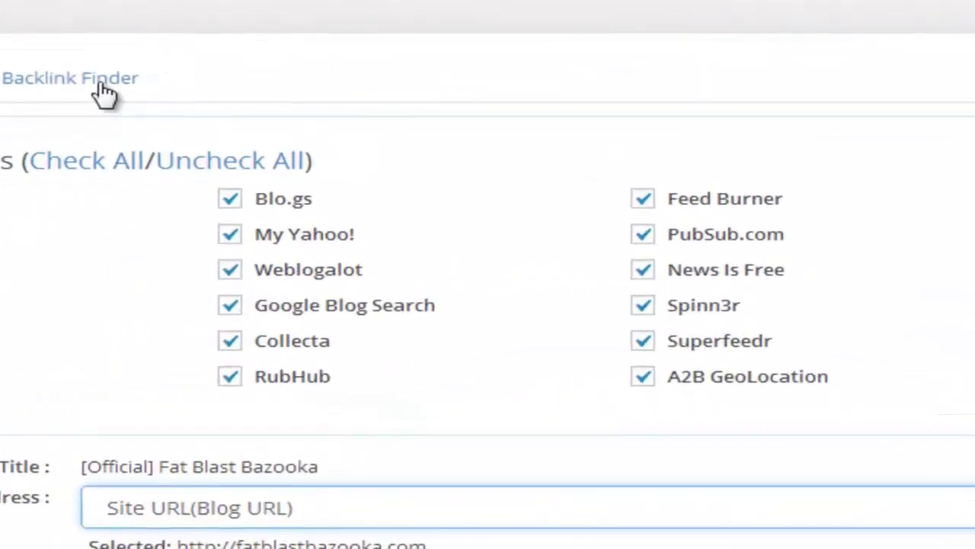
pyautogui.click(98, 88)
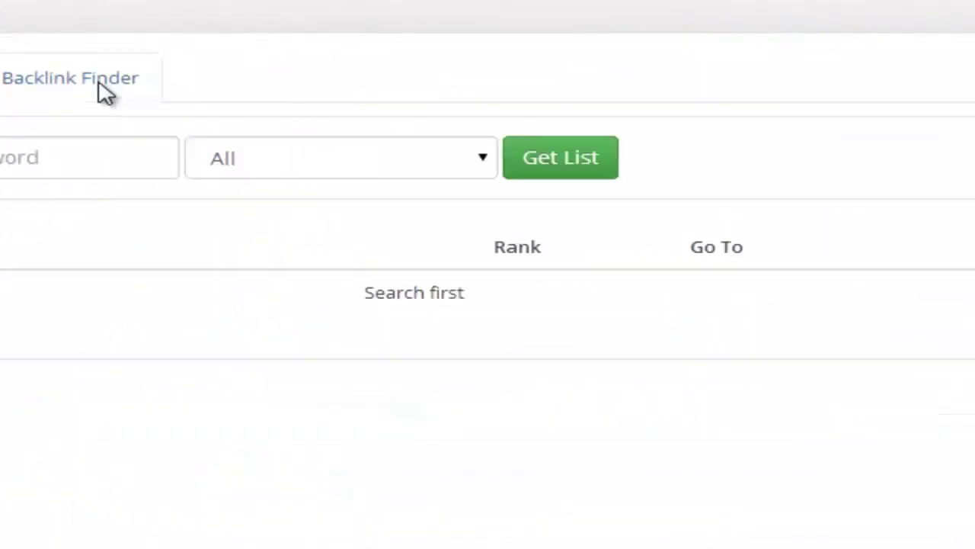
pyautogui.click(62, 159)
pyautogui.click(61, 160)
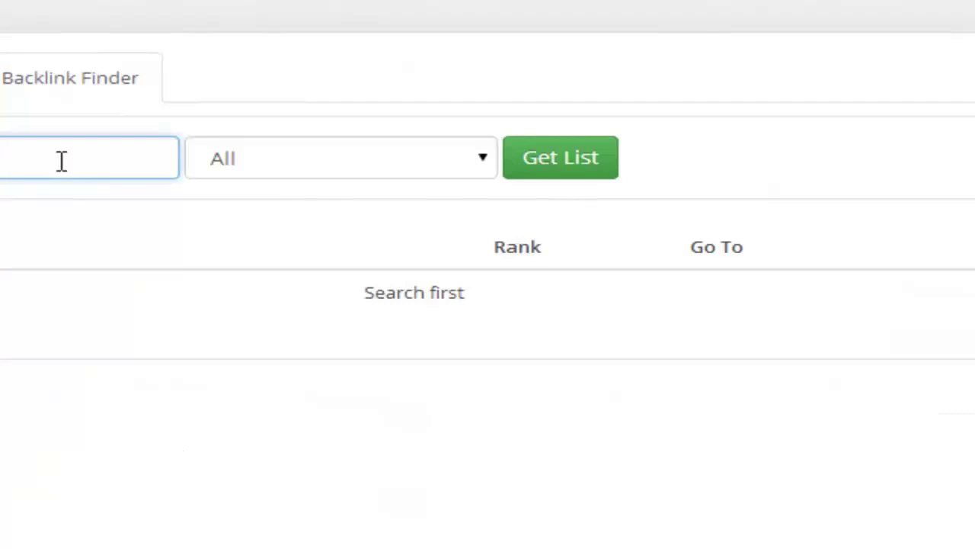
pyautogui.click(579, 158)
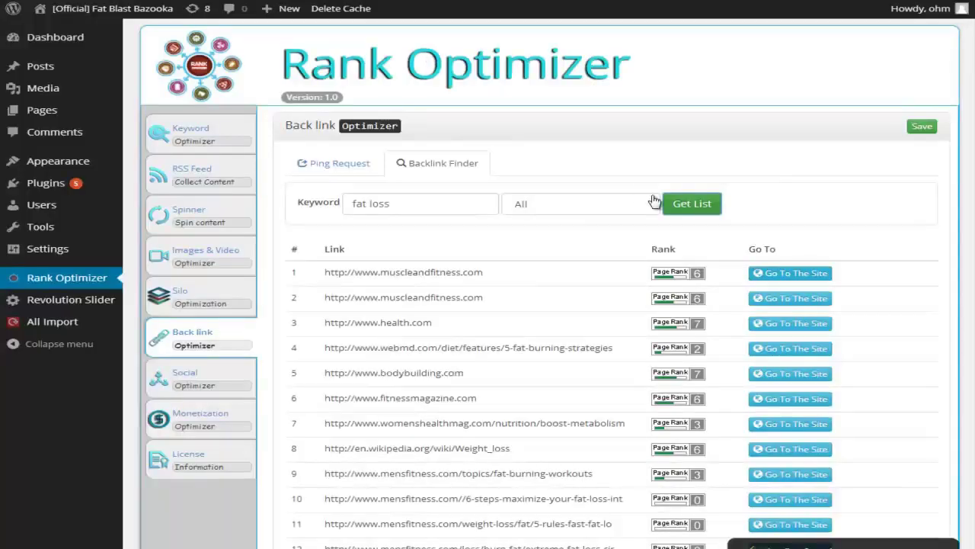
pyautogui.click(184, 378)
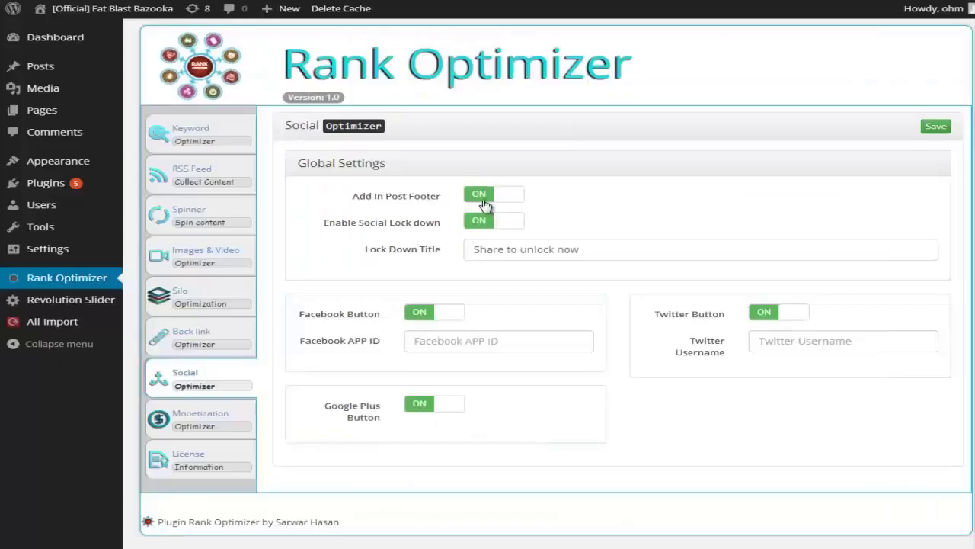
# Step: Review the share-to-unlock Lock Down Title, then go to the Monetization page
pyautogui.click(616, 251)
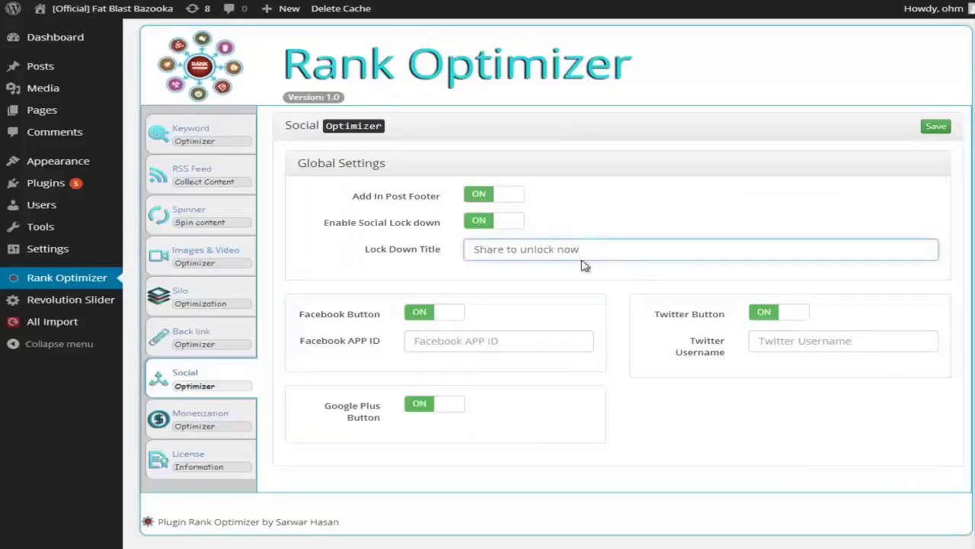
pyautogui.moveTo(593, 249); pyautogui.dragTo(518, 248)
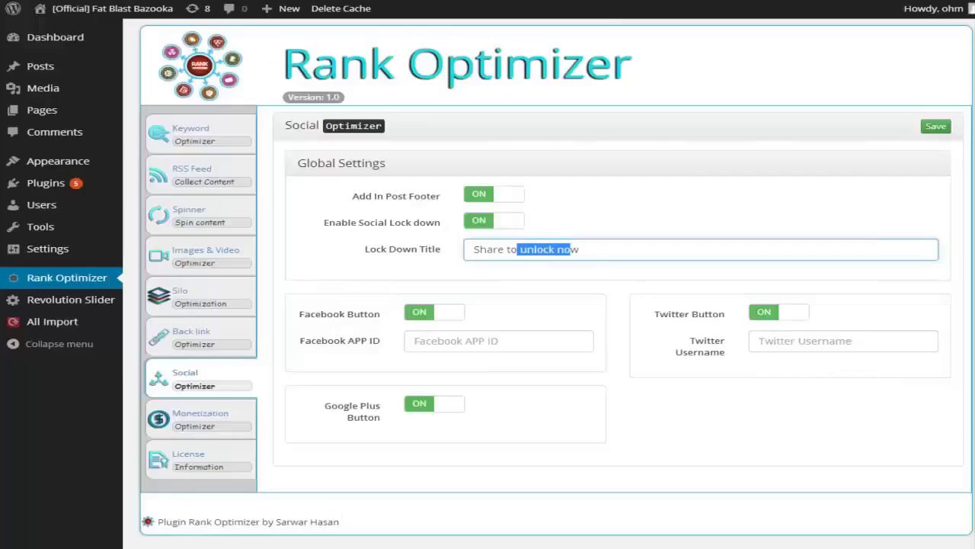
pyautogui.click(208, 421)
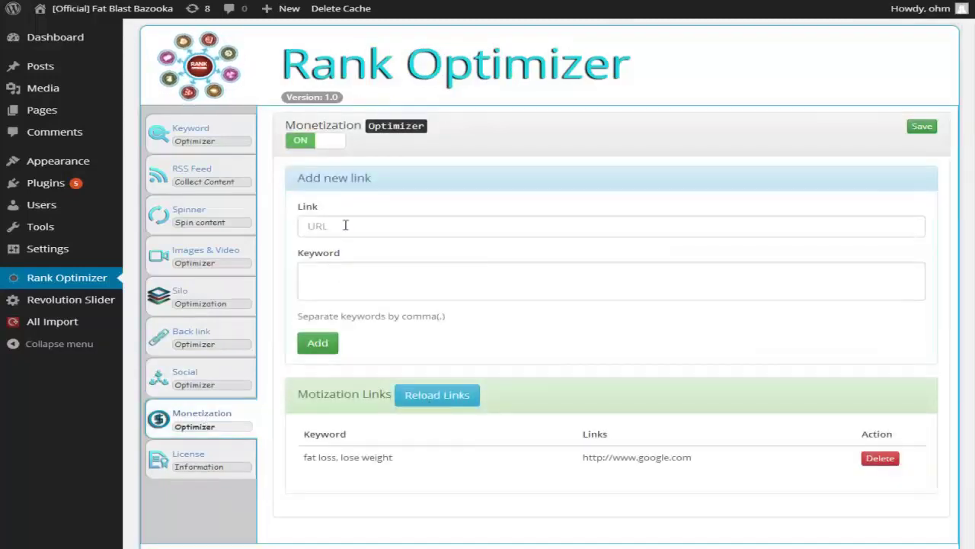
pyautogui.click(383, 225)
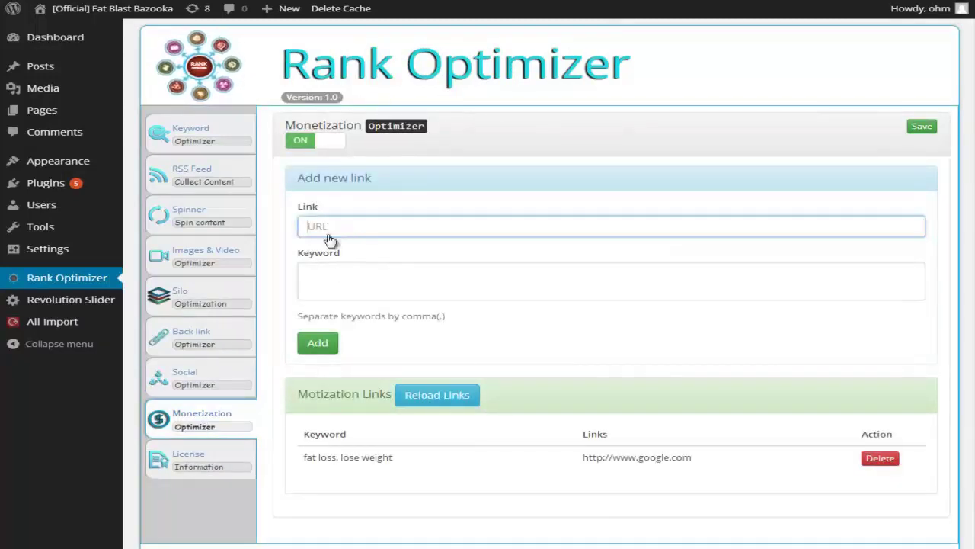
pyautogui.click(340, 278)
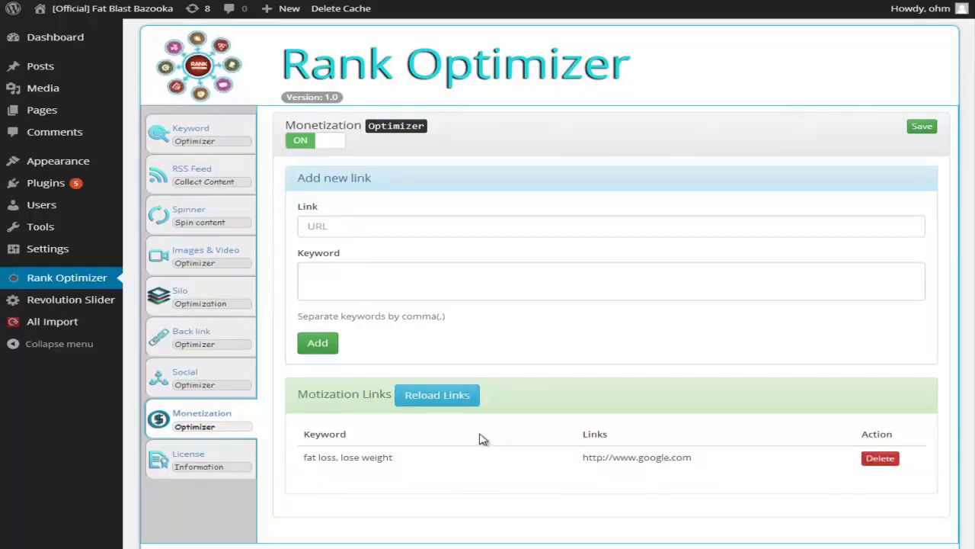
pyautogui.moveTo(358, 455); pyautogui.dragTo(395, 459)
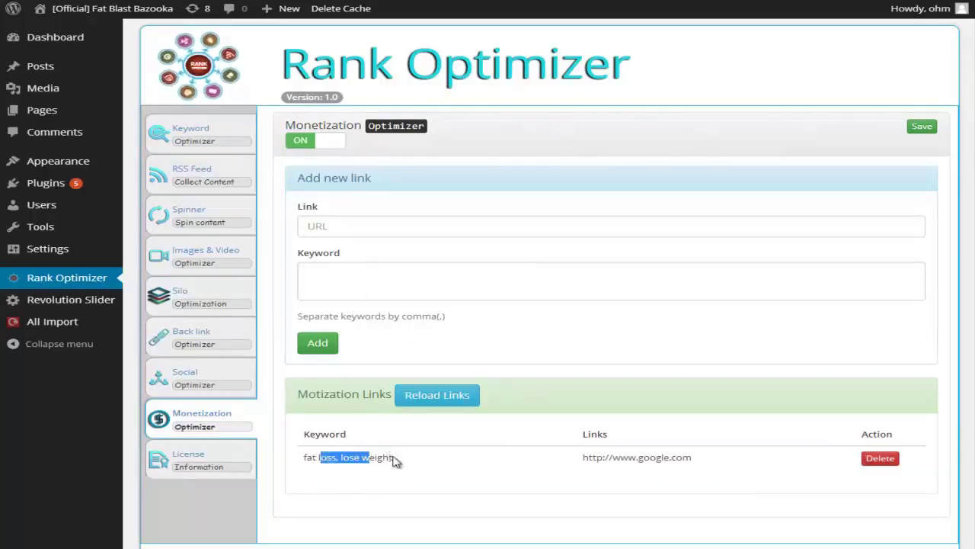
pyautogui.click(397, 460)
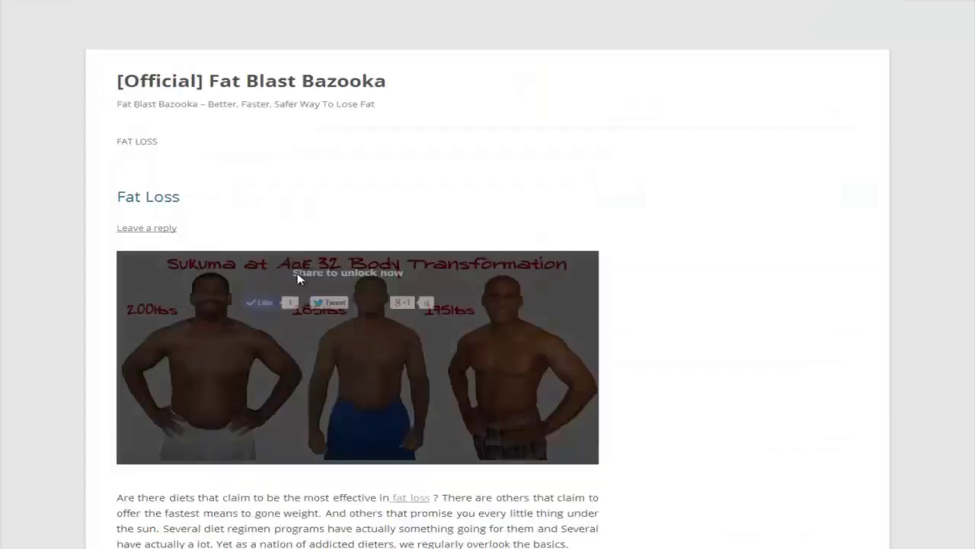
pyautogui.scroll(-5, 326, 331)
pyautogui.scroll(-2, 396, 331)
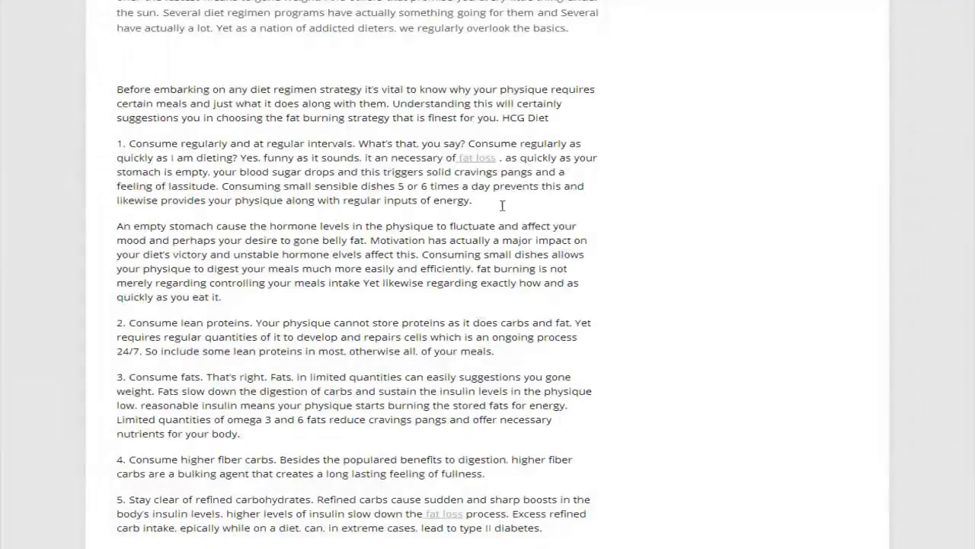